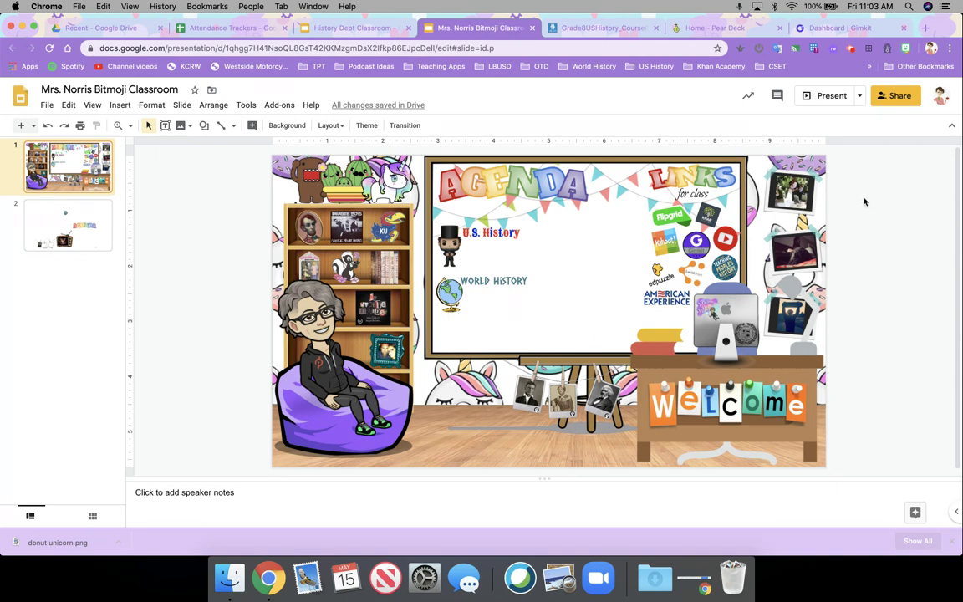
# Present the classroom slide, follow the Domo figure's link to view its Wired article, and close the article
pyautogui.click(830, 99)
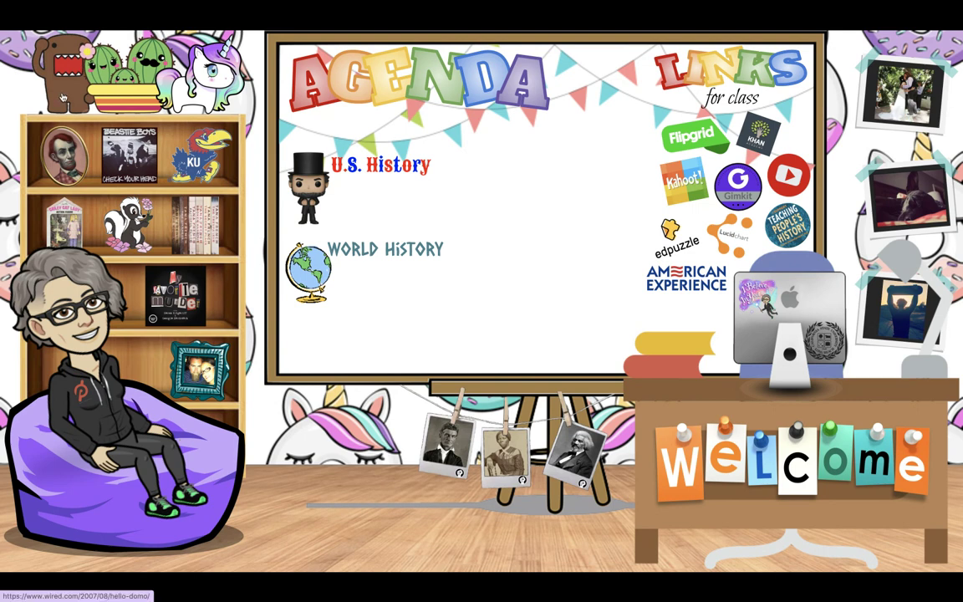
pyautogui.click(62, 97)
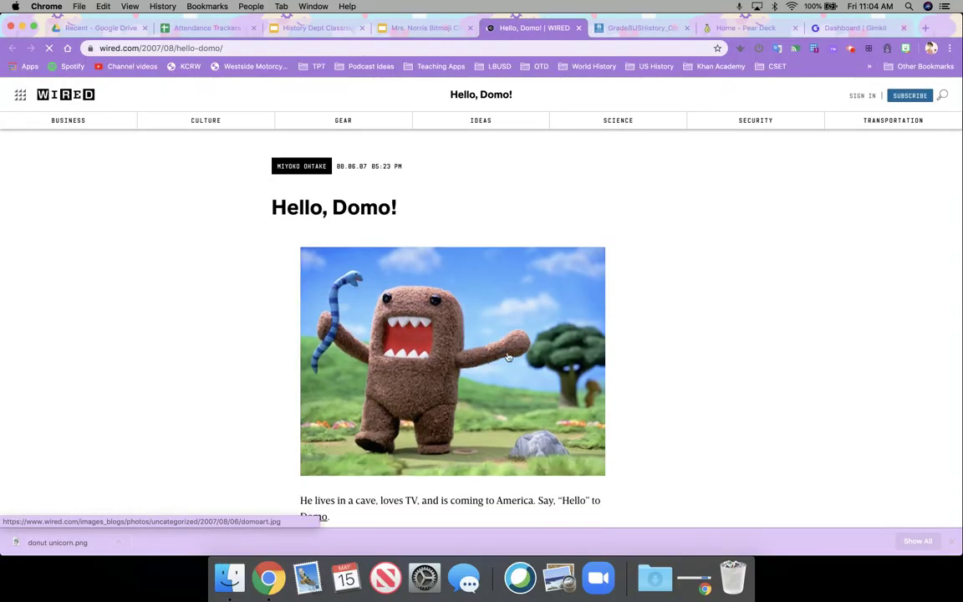
pyautogui.scroll(-5, 508, 357)
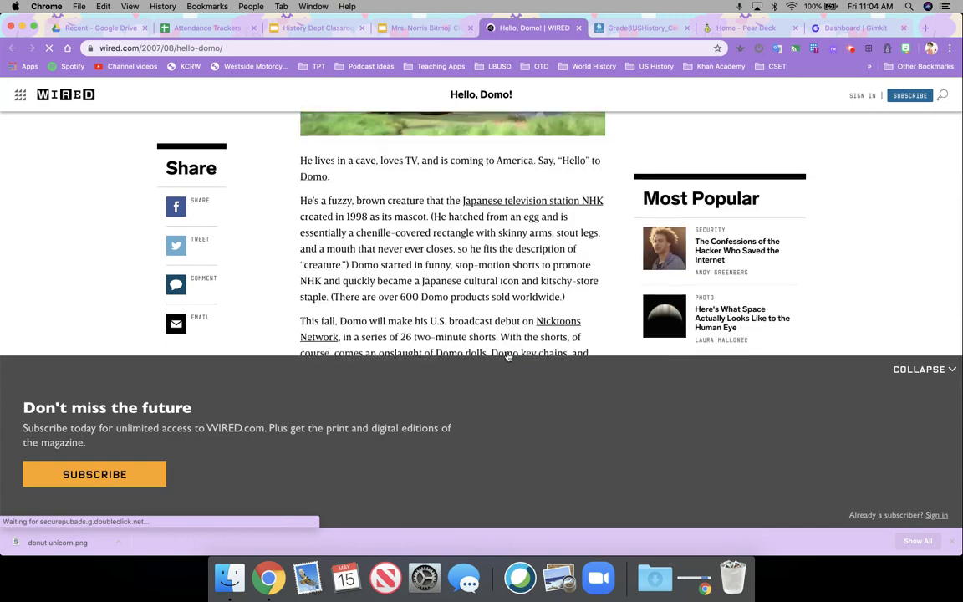
pyautogui.scroll(3, 502, 251)
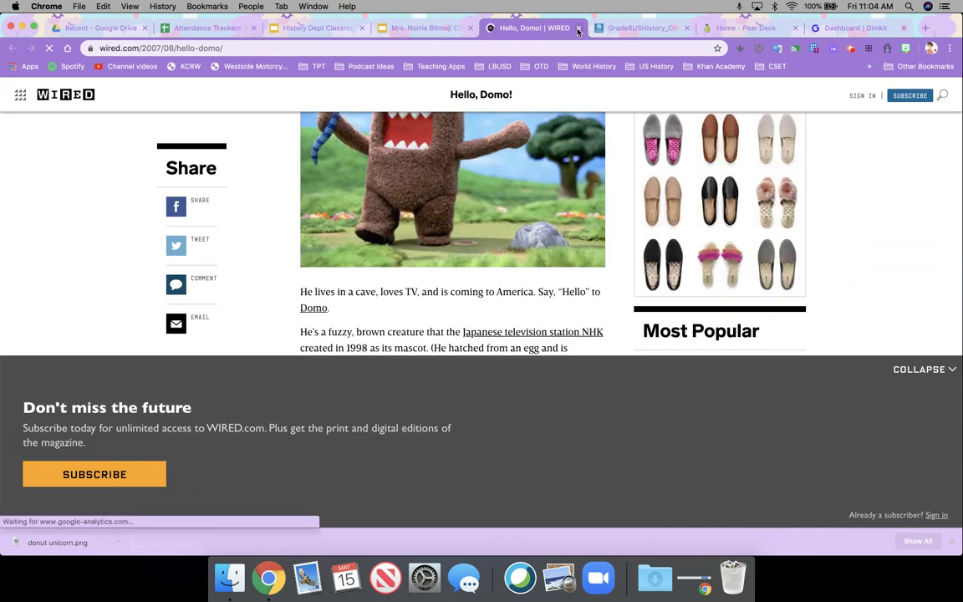
pyautogui.click(578, 31)
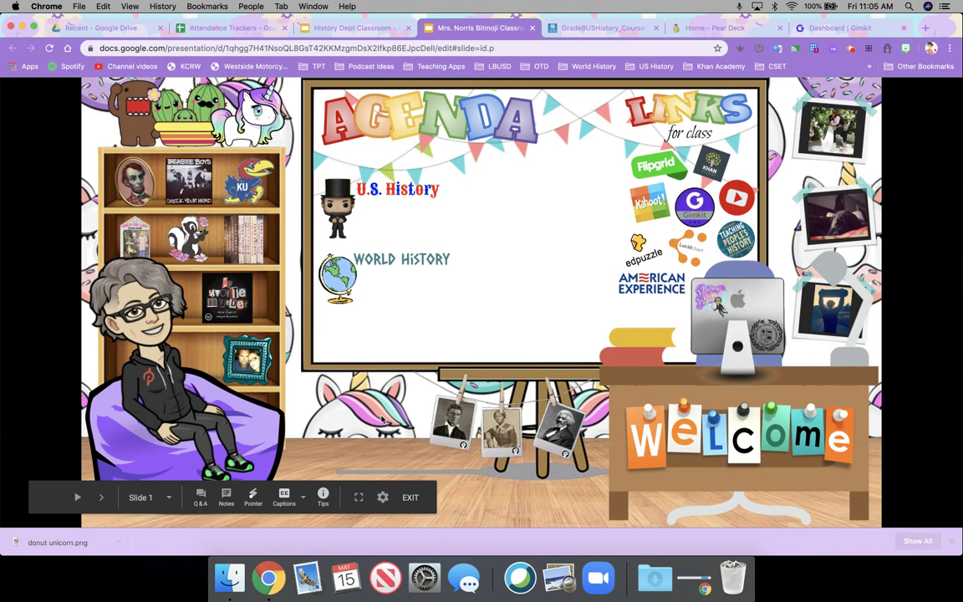
# Search Google Images for "unicorn donut transparent background" in a new browser tab
pyautogui.click(926, 28)
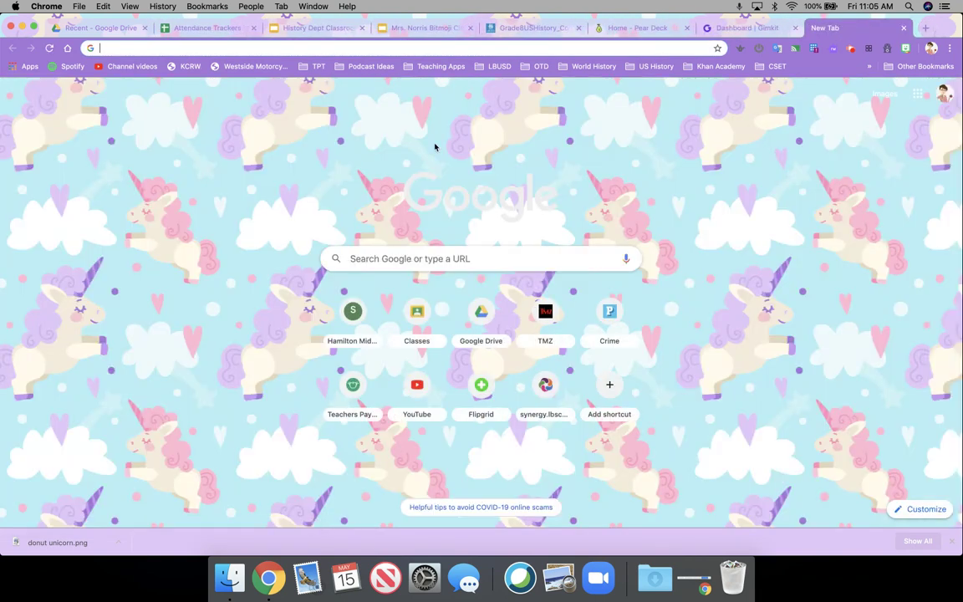
pyautogui.write('unico')
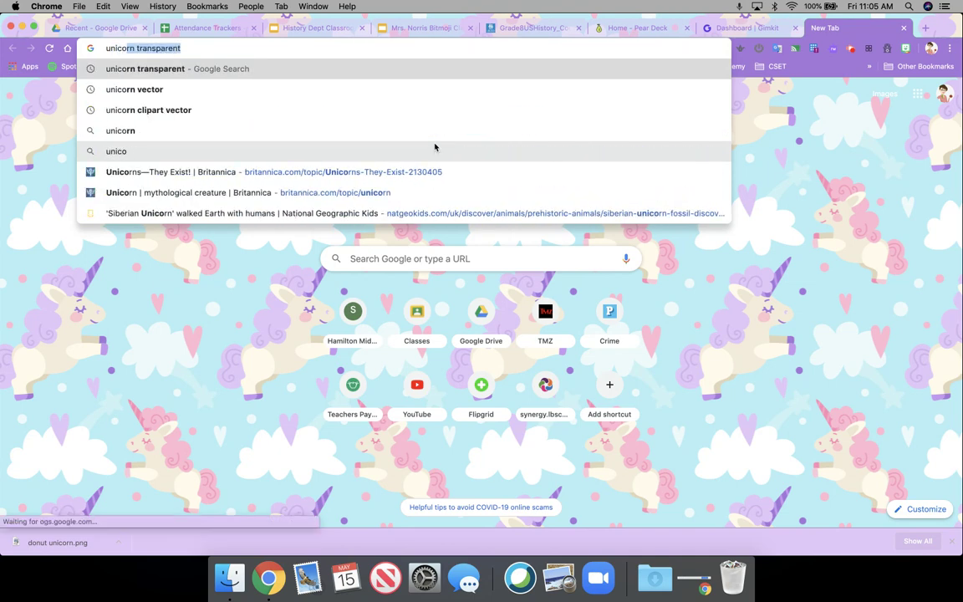
pyautogui.write('rn donut')
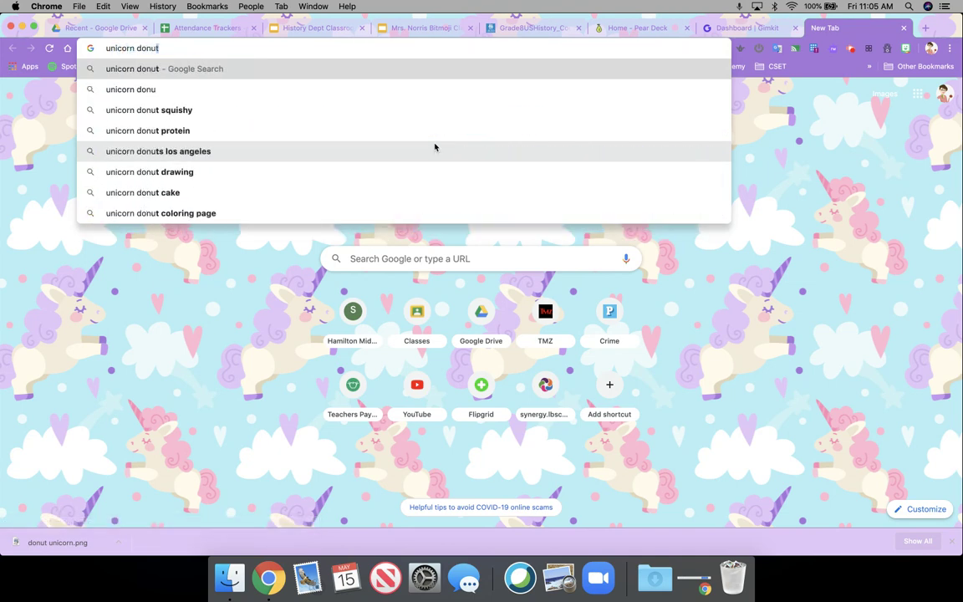
pyautogui.write(' tran')
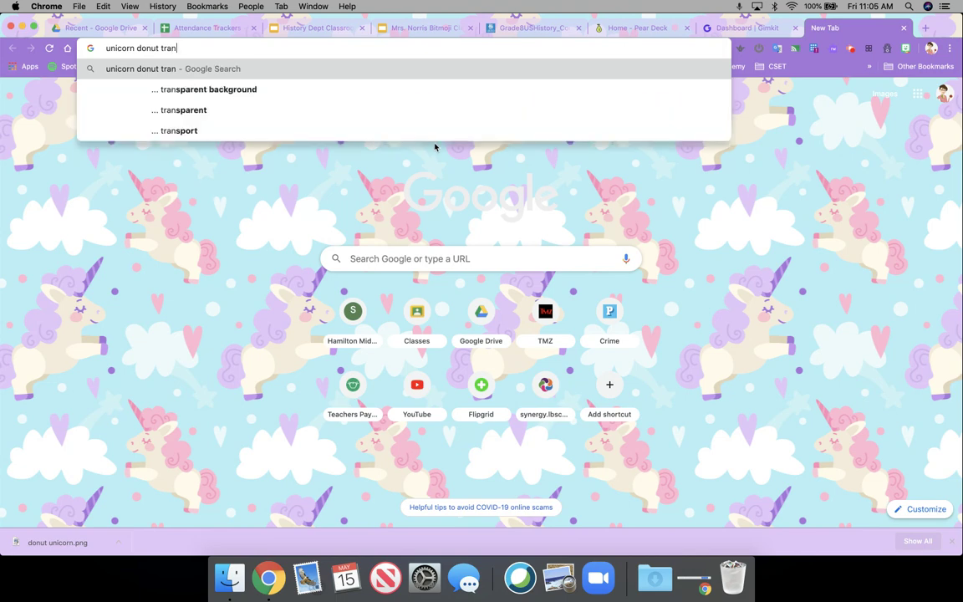
pyautogui.write('sparent')
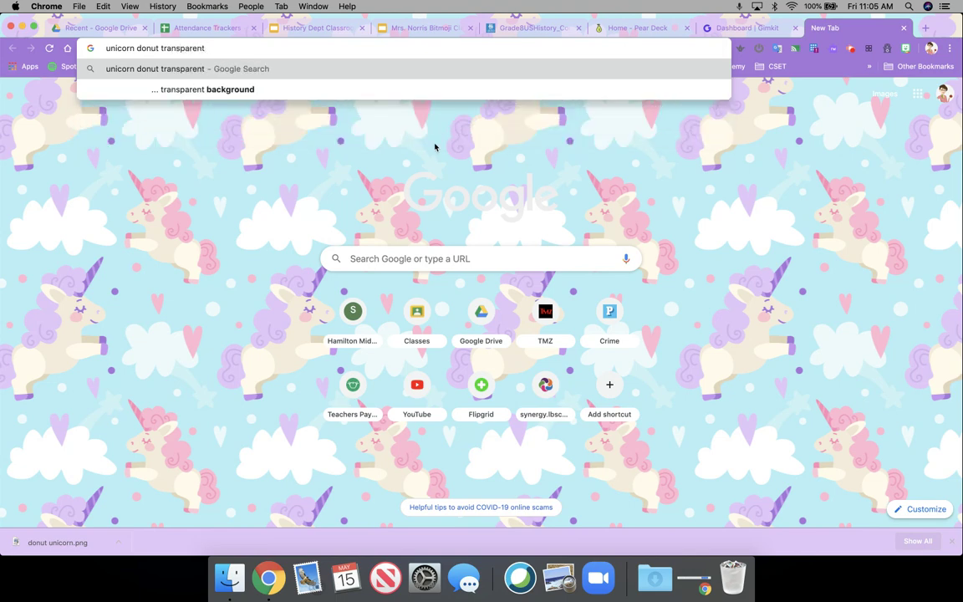
pyautogui.press('Return')
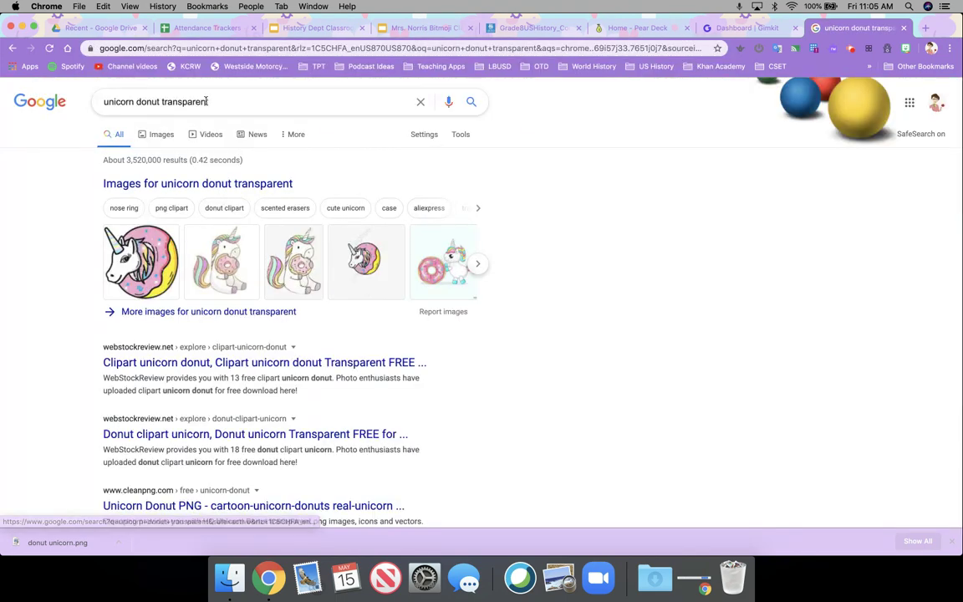
pyautogui.click(218, 99)
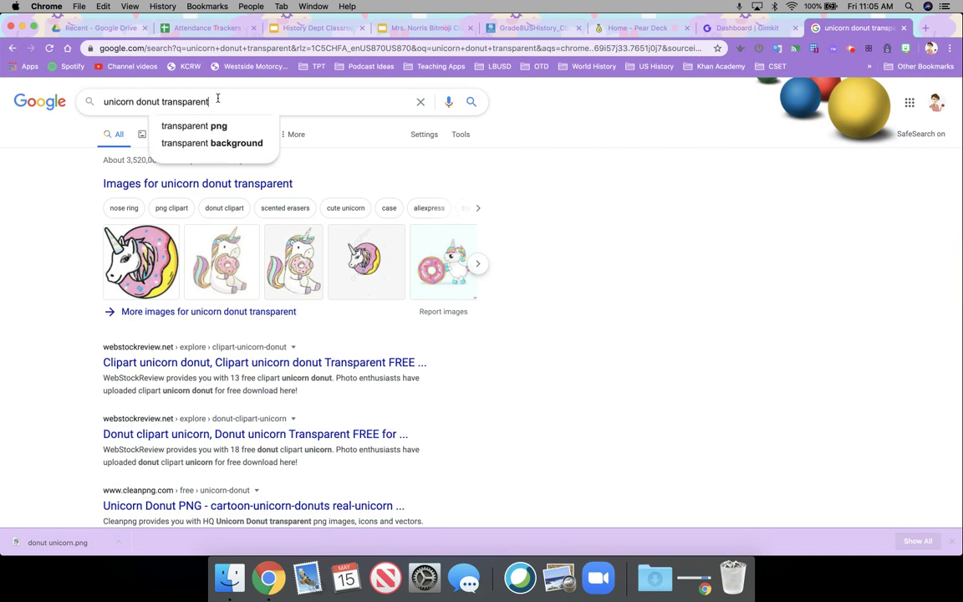
pyautogui.click(210, 143)
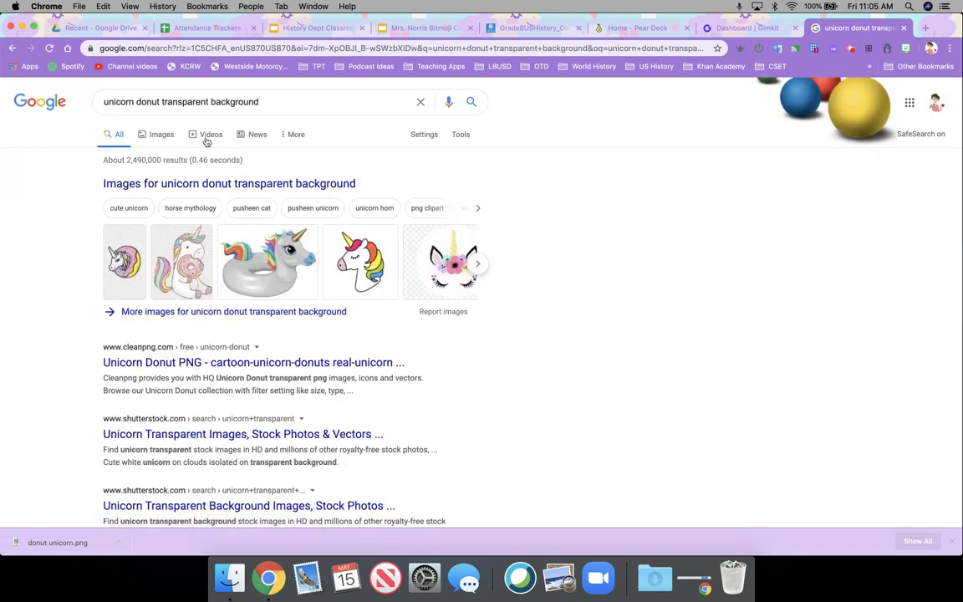
pyautogui.click(156, 134)
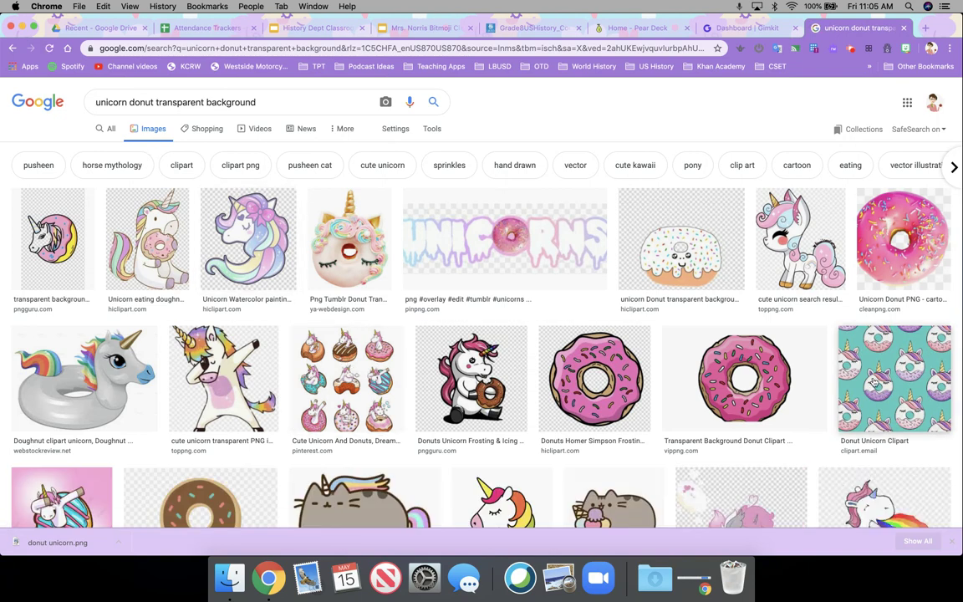
# Find the unicorn donut wallpaper with the white background among the image results and copy the image
pyautogui.scroll(-5, 902, 366)
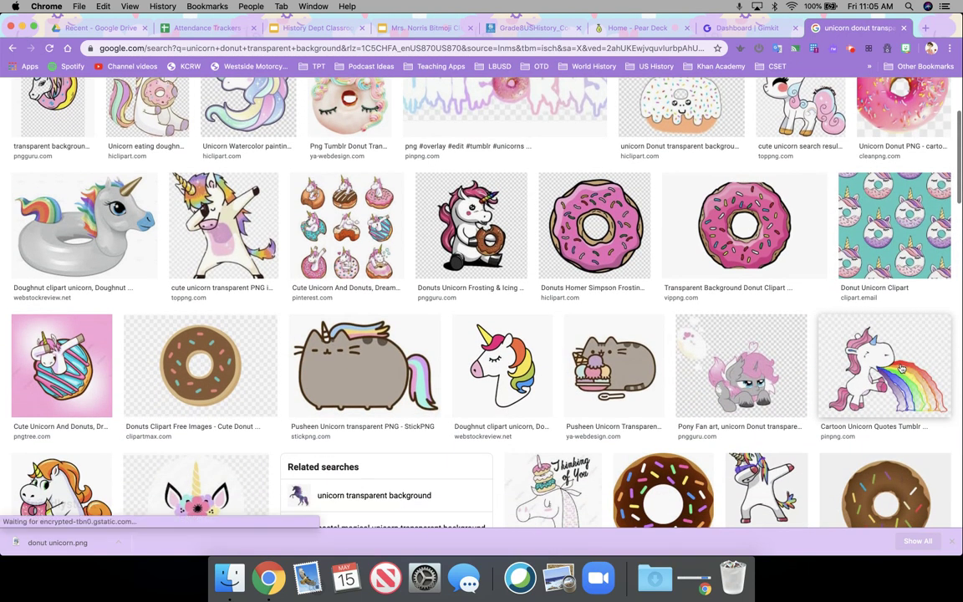
pyautogui.scroll(-4, 901, 367)
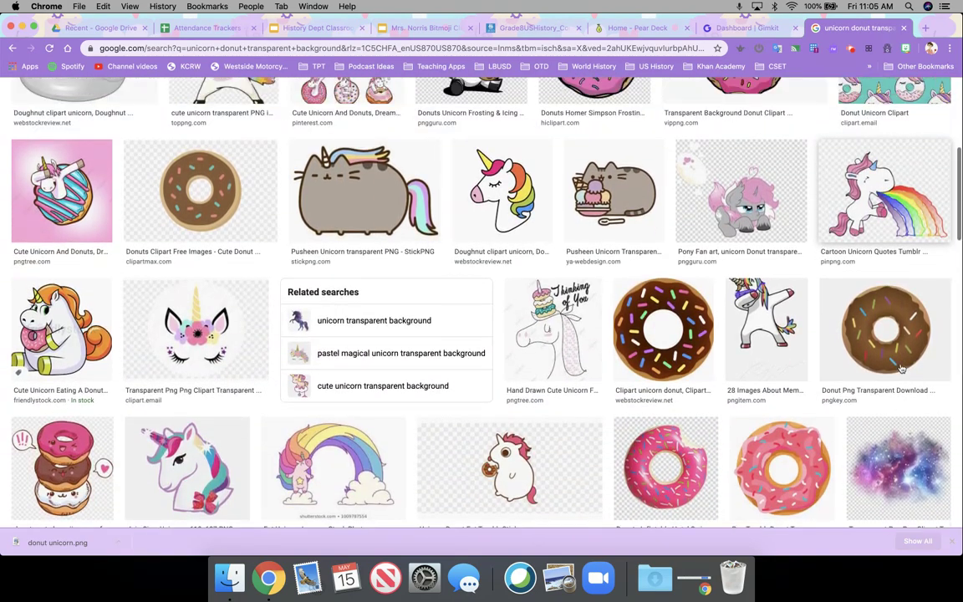
pyautogui.scroll(10, 901, 368)
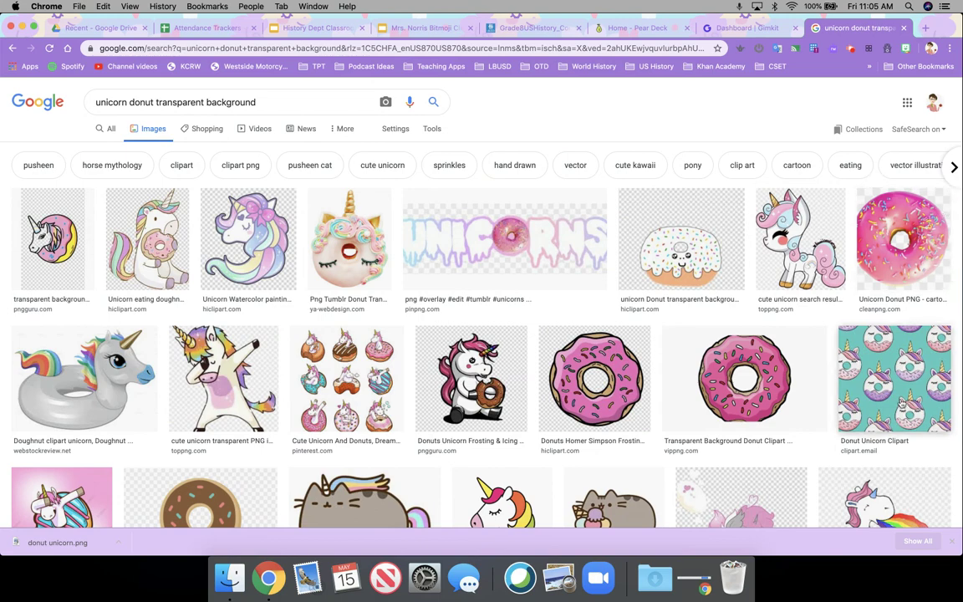
pyautogui.click(901, 405)
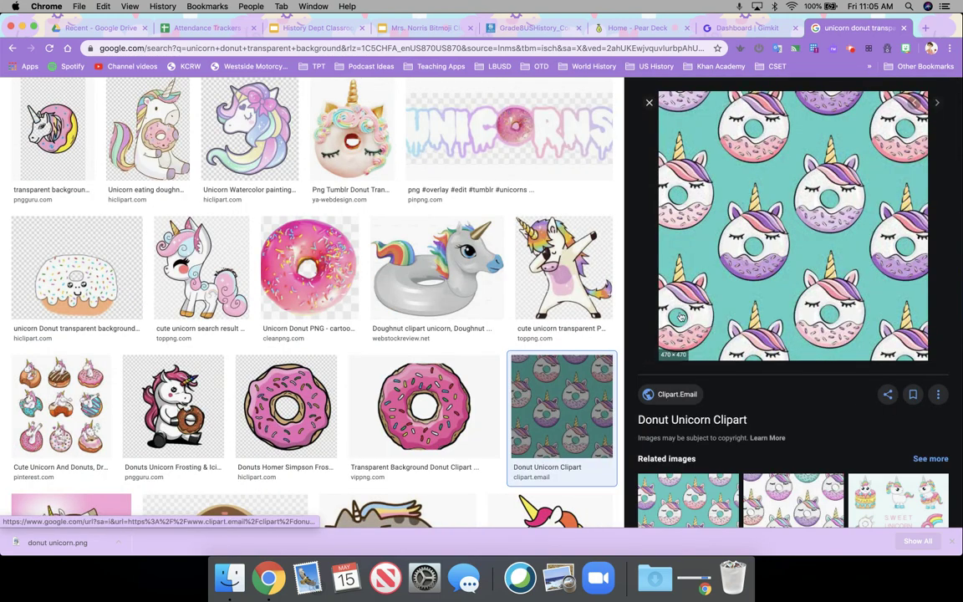
pyautogui.press('Right')
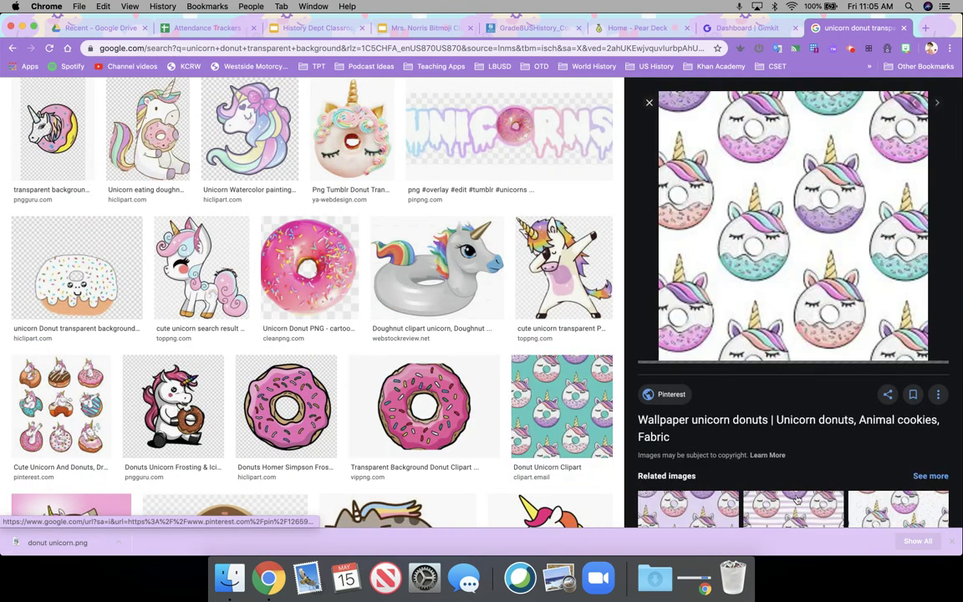
pyautogui.rightClick(811, 222)
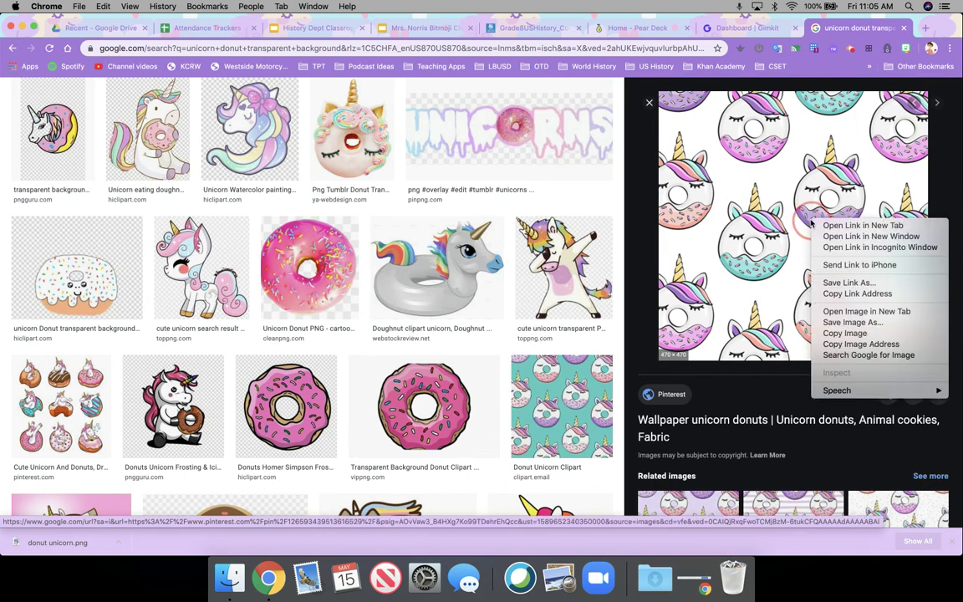
pyautogui.click(836, 334)
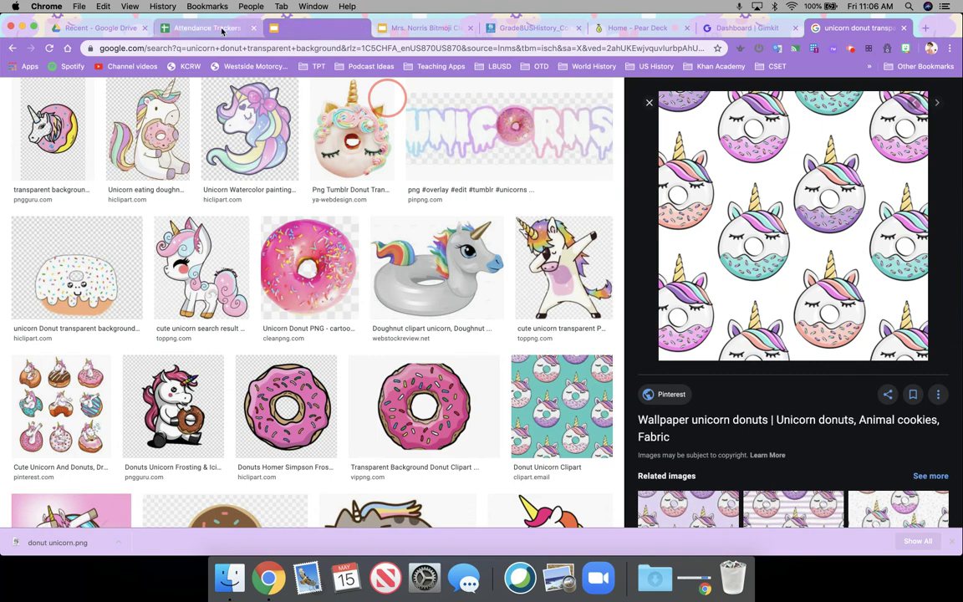
# Paste the copied unicorn donut image onto a new blank slide after slide 2 and enlarge it to reach the slide's top-left corner
pyautogui.click(418, 28)
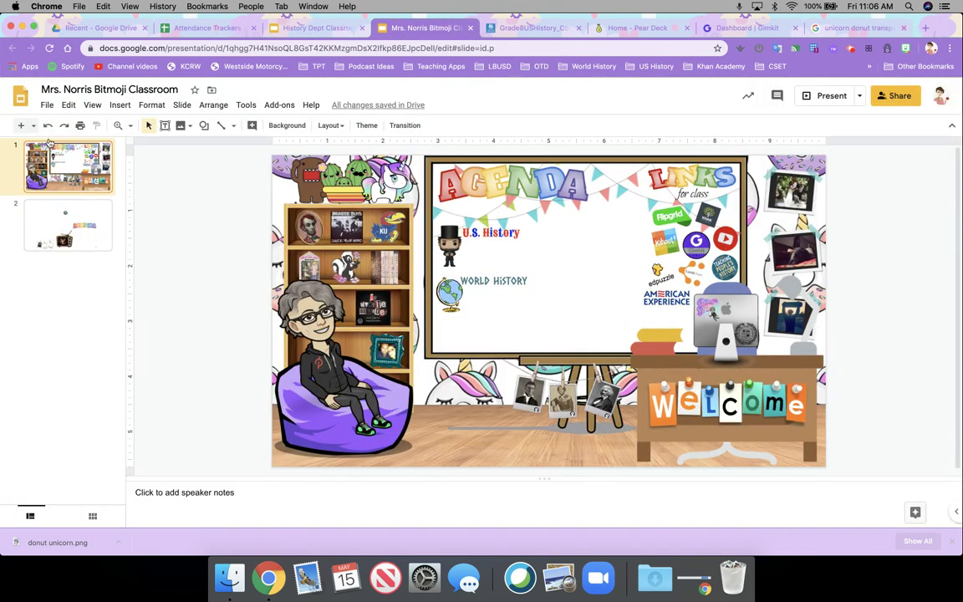
pyautogui.click(41, 226)
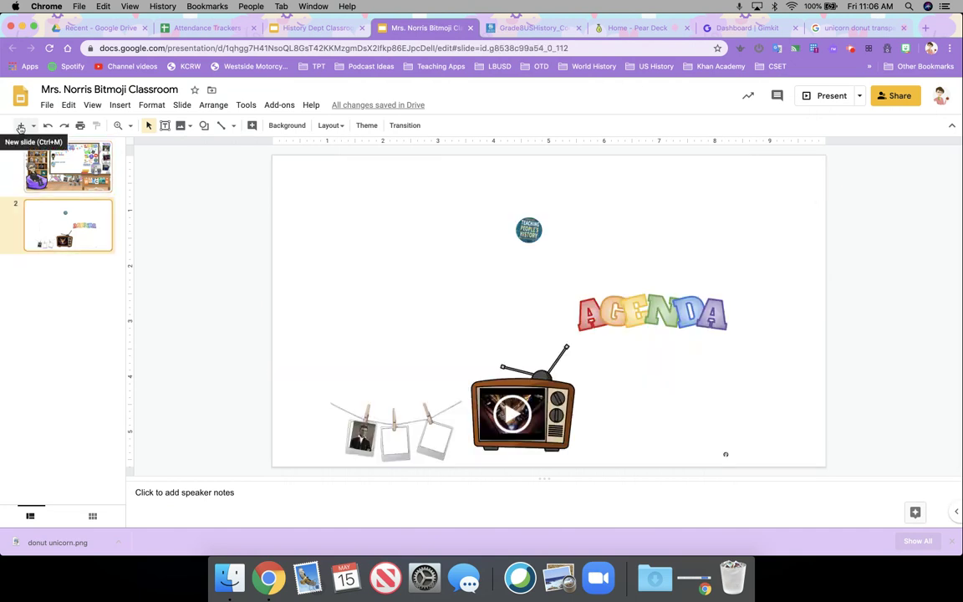
pyautogui.click(18, 122)
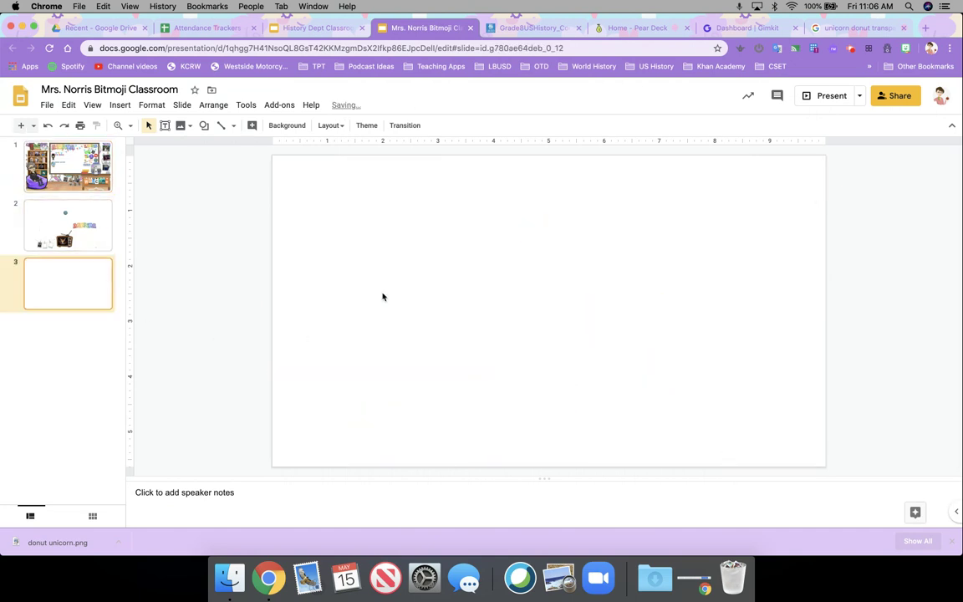
pyautogui.press('super+v')
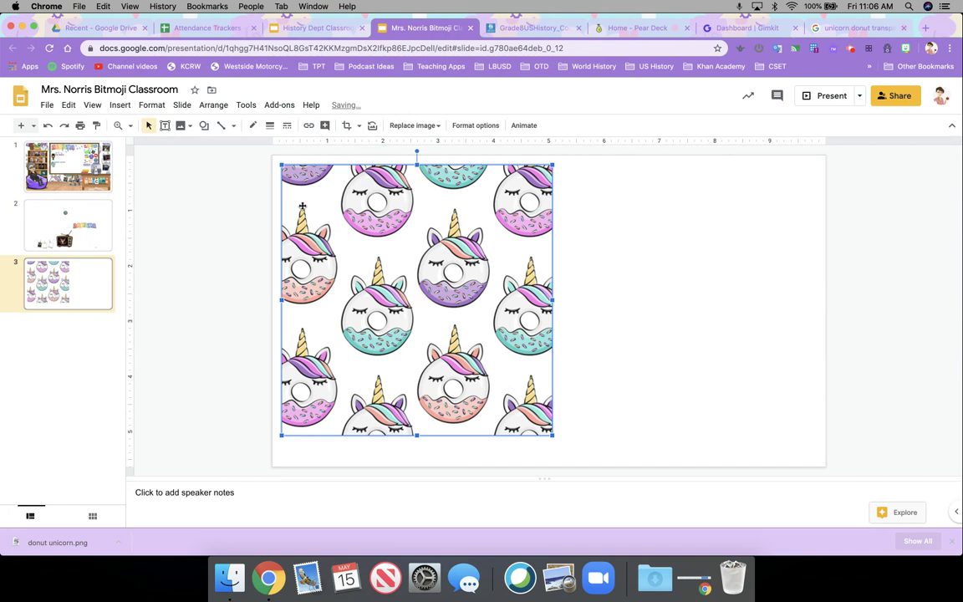
pyautogui.moveTo(280, 163); pyautogui.dragTo(274, 157)
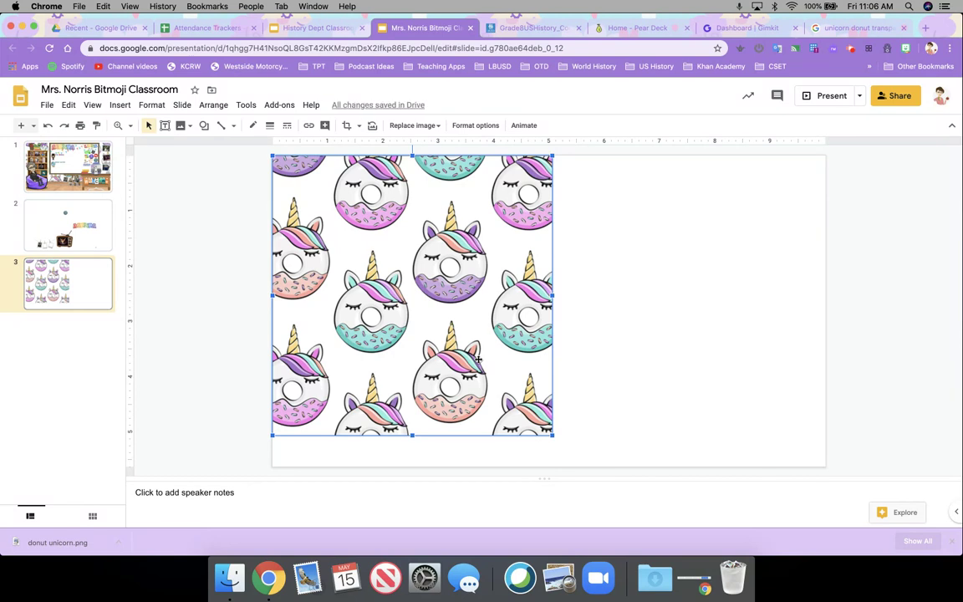
# Duplicate the unicorn donut image, flip the copy horizontally, and place it over the original's right edge so the pattern continues
pyautogui.press('Right')
pyautogui.press('Down')
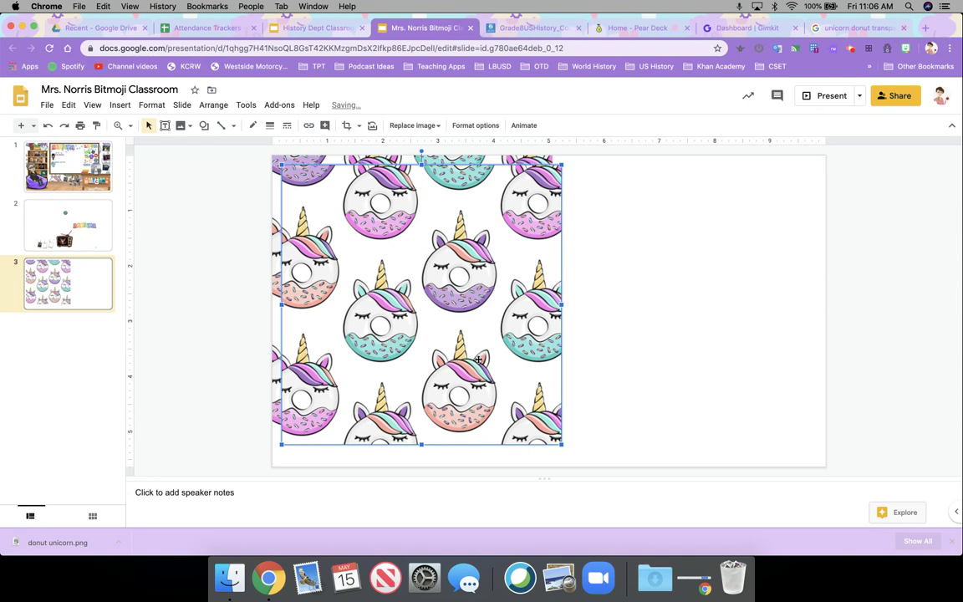
pyautogui.click(213, 105)
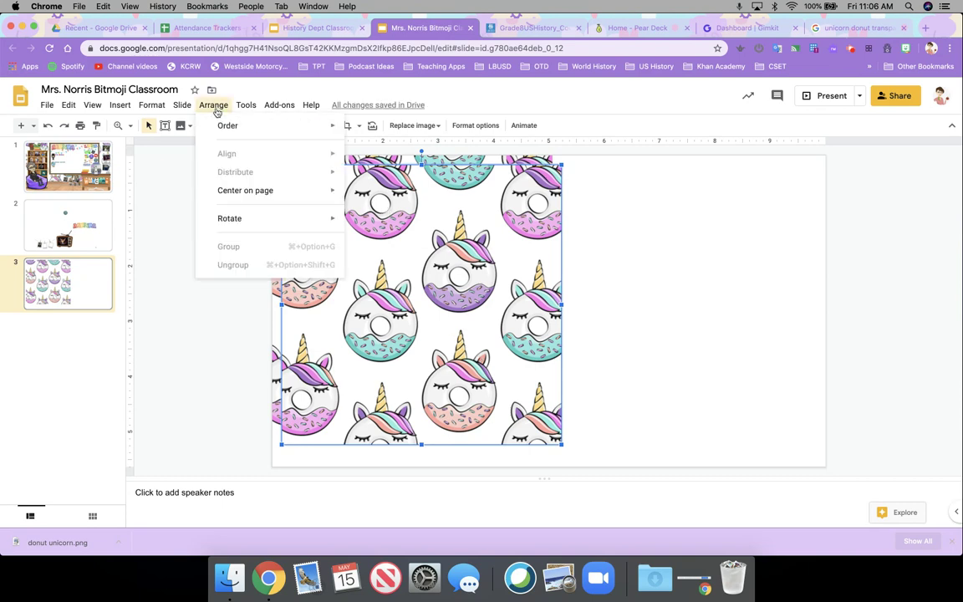
pyautogui.moveTo(228, 219)
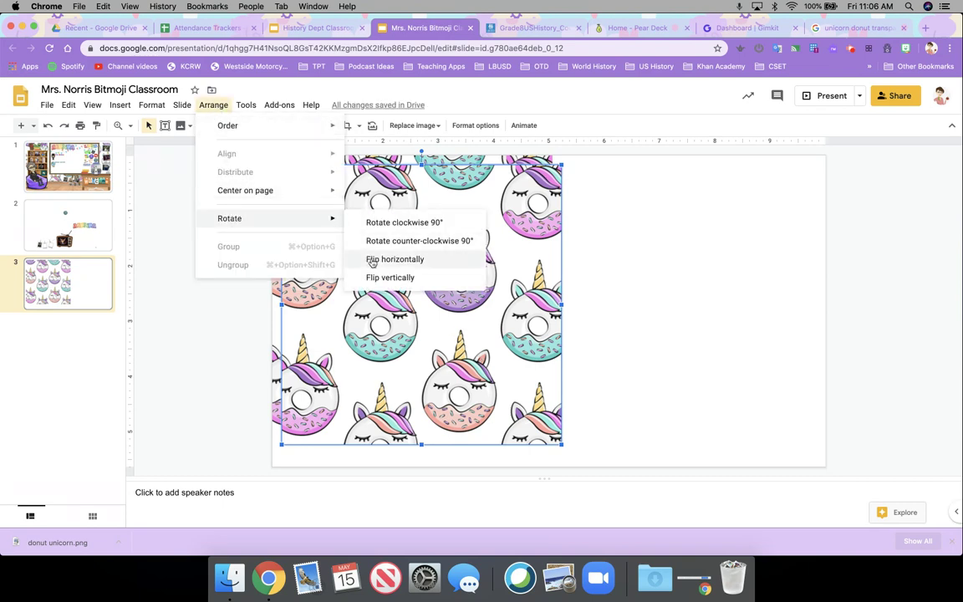
pyautogui.click(373, 262)
pyautogui.moveTo(376, 250); pyautogui.dragTo(592, 272)
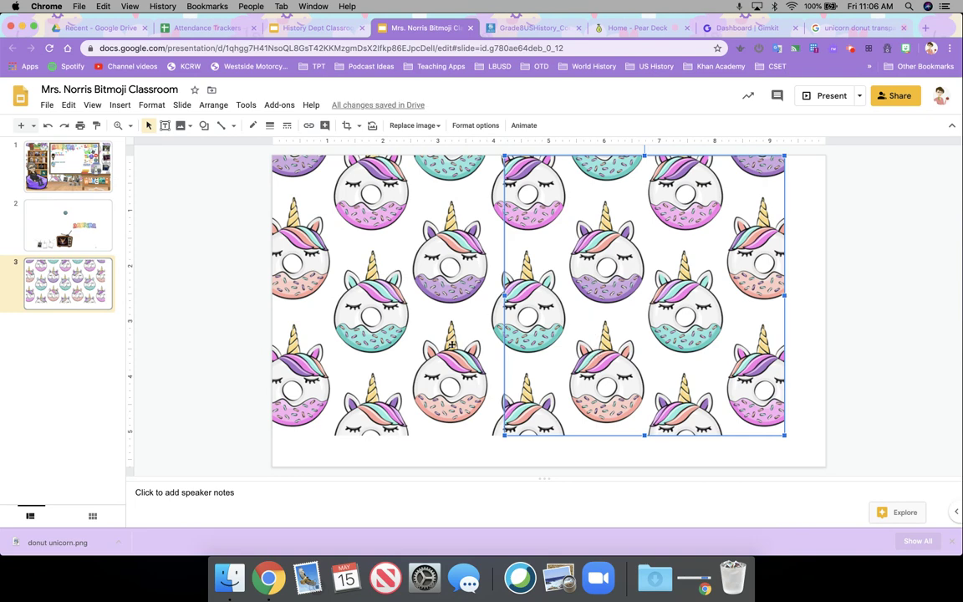
# Group the two unicorn donut images and enlarge the group to cover the whole slide
pyautogui.keyDown('shift'); pyautogui.click(390, 308); pyautogui.keyUp('shift')
pyautogui.click(214, 105)
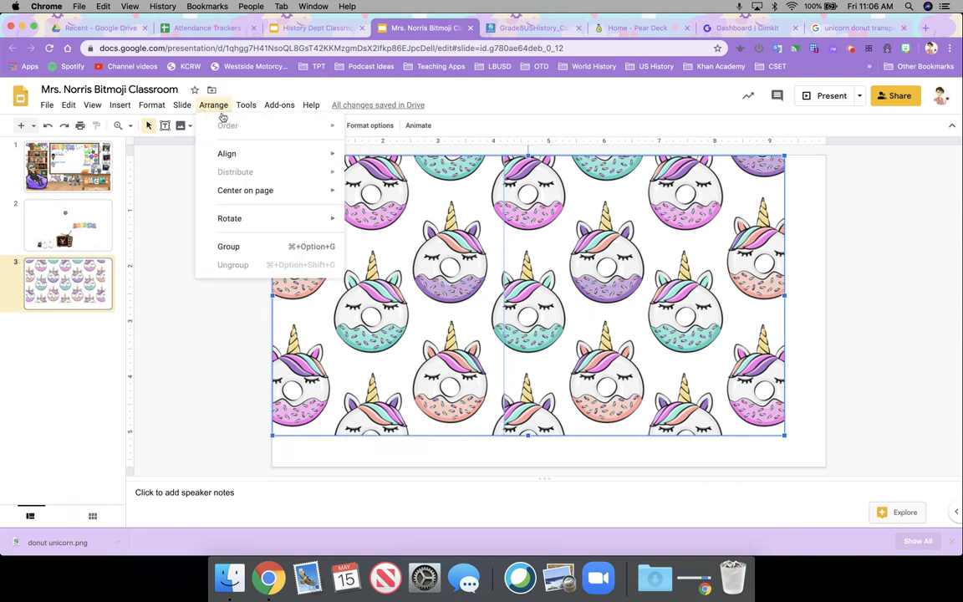
pyautogui.click(234, 245)
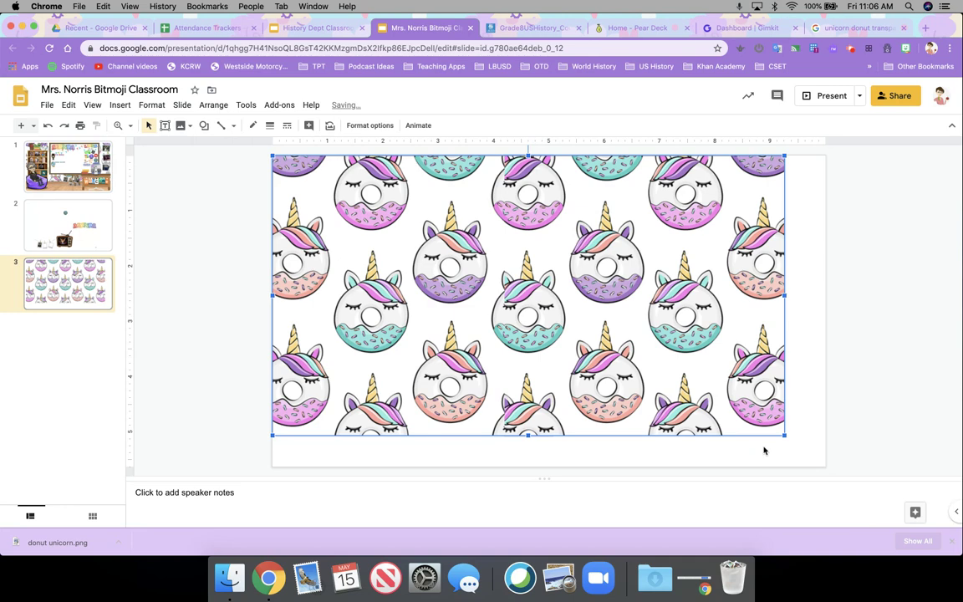
pyautogui.moveTo(784, 436); pyautogui.dragTo(825, 468)
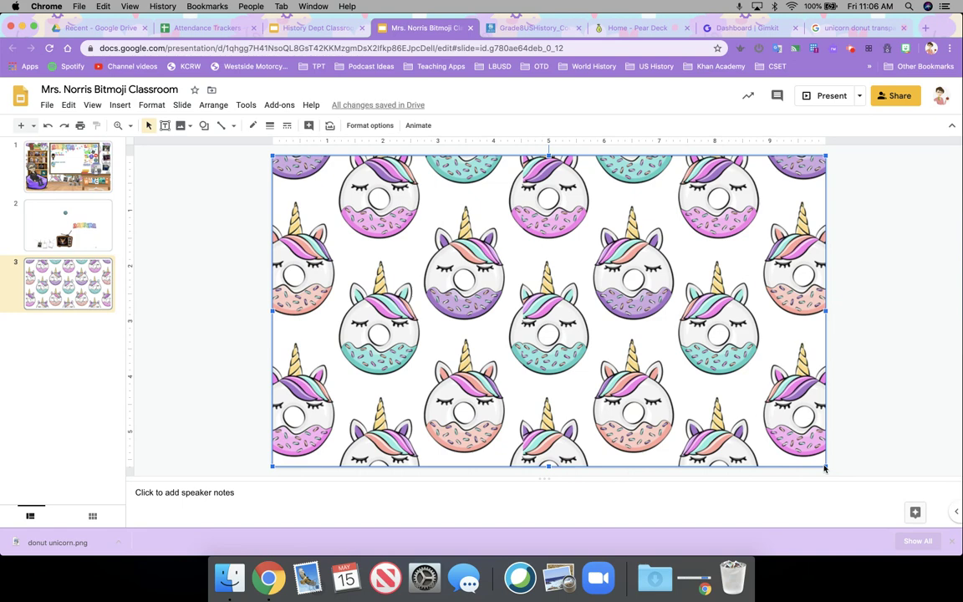
# Revisit the donut image search results, and return to the classroom scene on slide 1 of the presentation
pyautogui.click(878, 25)
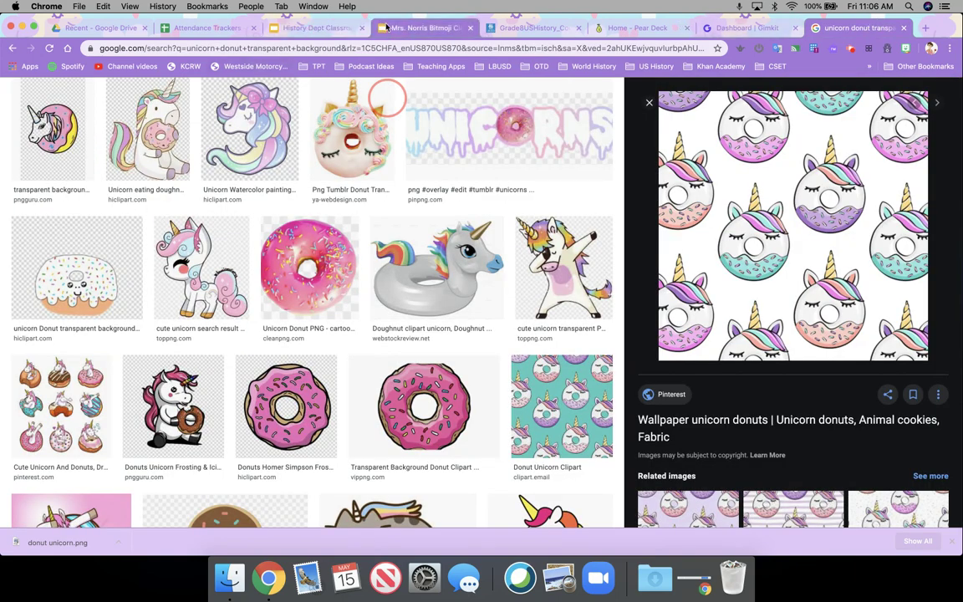
pyautogui.click(422, 28)
pyautogui.click(93, 150)
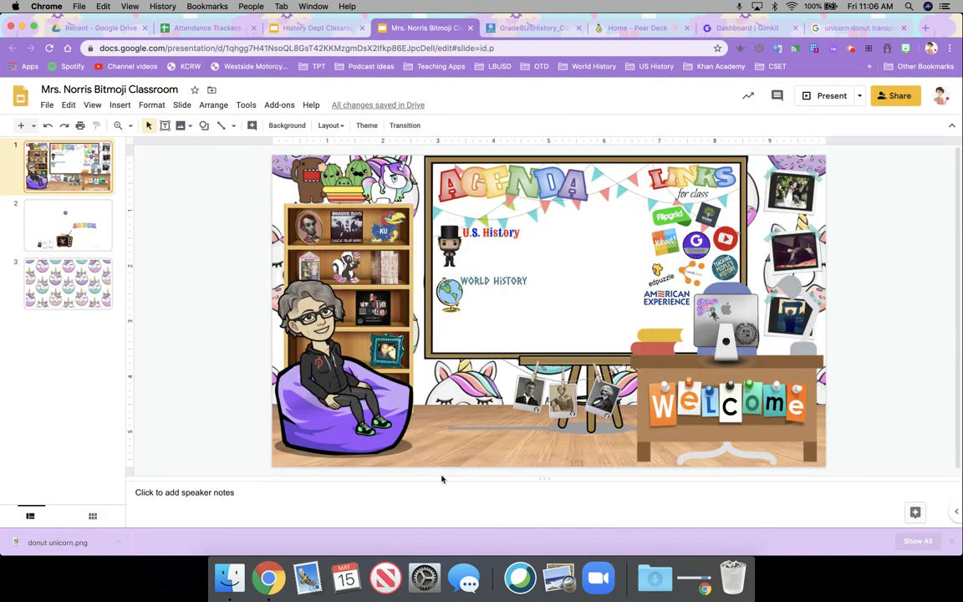
# Search Google Images for "wood floor and wall background" in place of the unicorn donut query
pyautogui.click(857, 28)
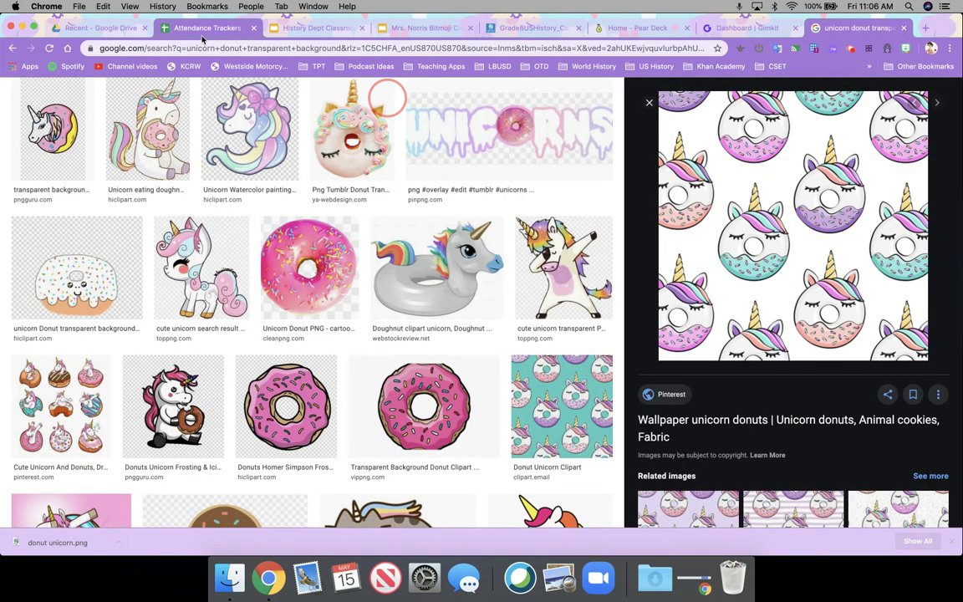
pyautogui.scroll(3, 289, 225)
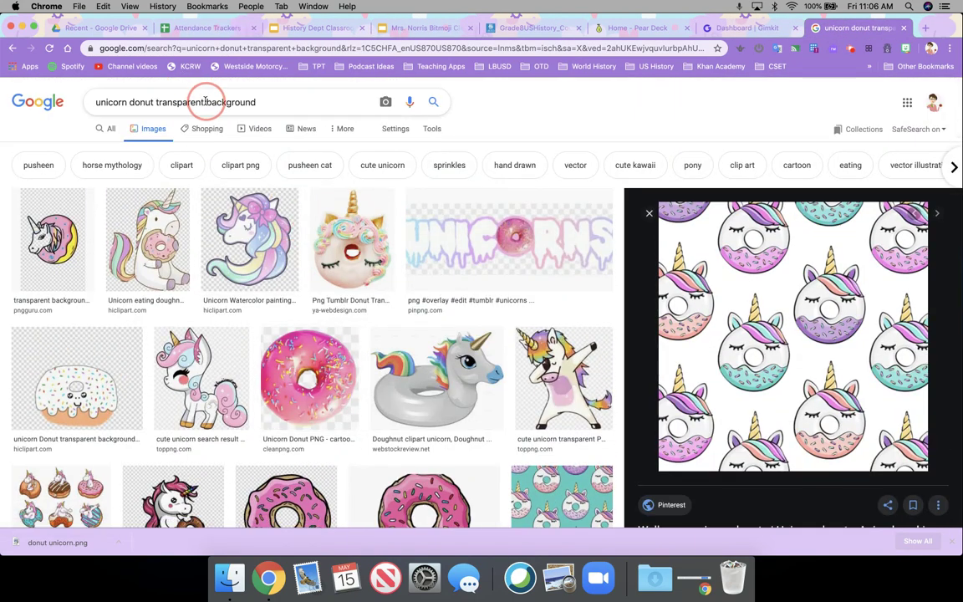
pyautogui.moveTo(203, 101); pyautogui.dragTo(86, 101)
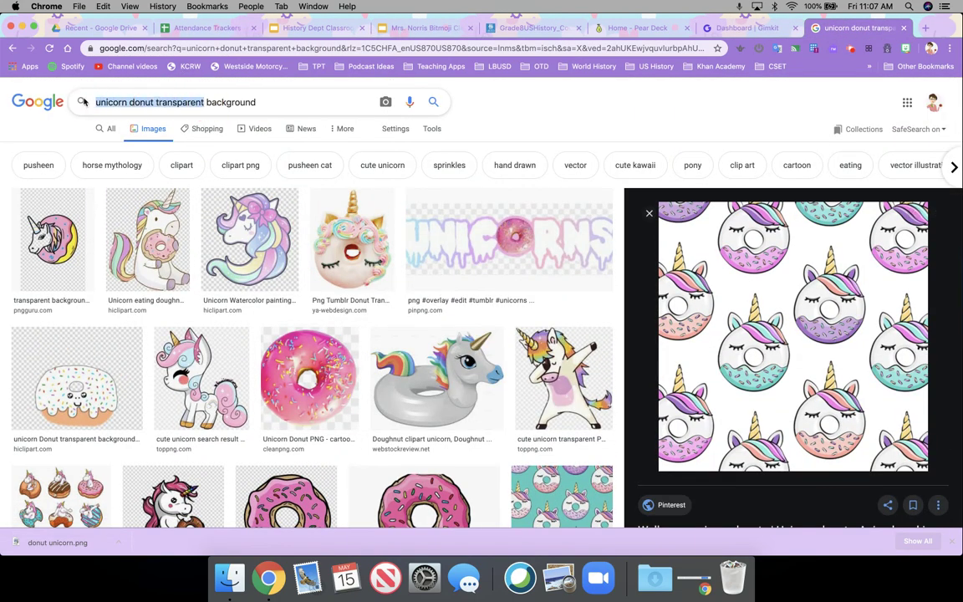
pyautogui.write('wood fl')
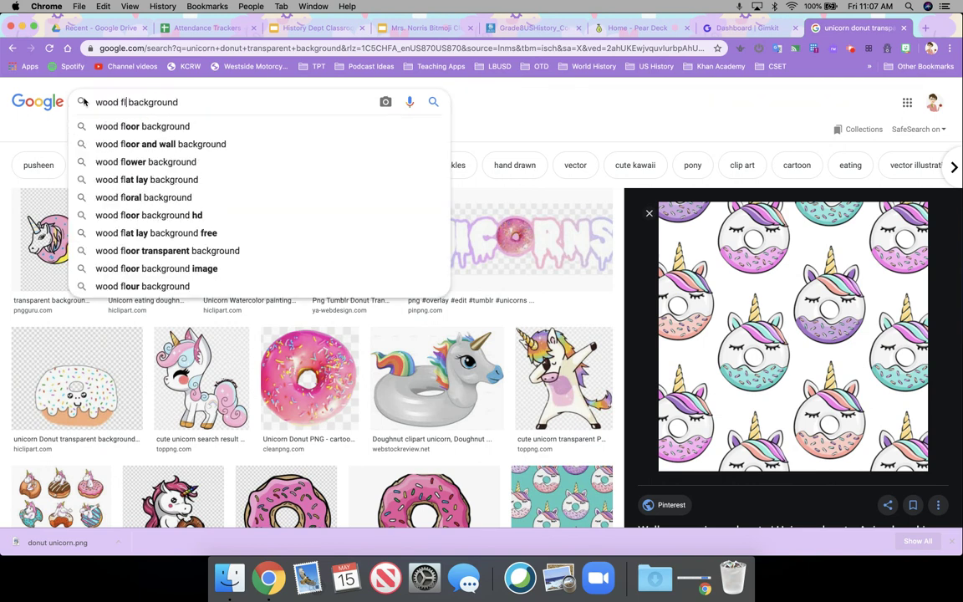
pyautogui.write('oor')
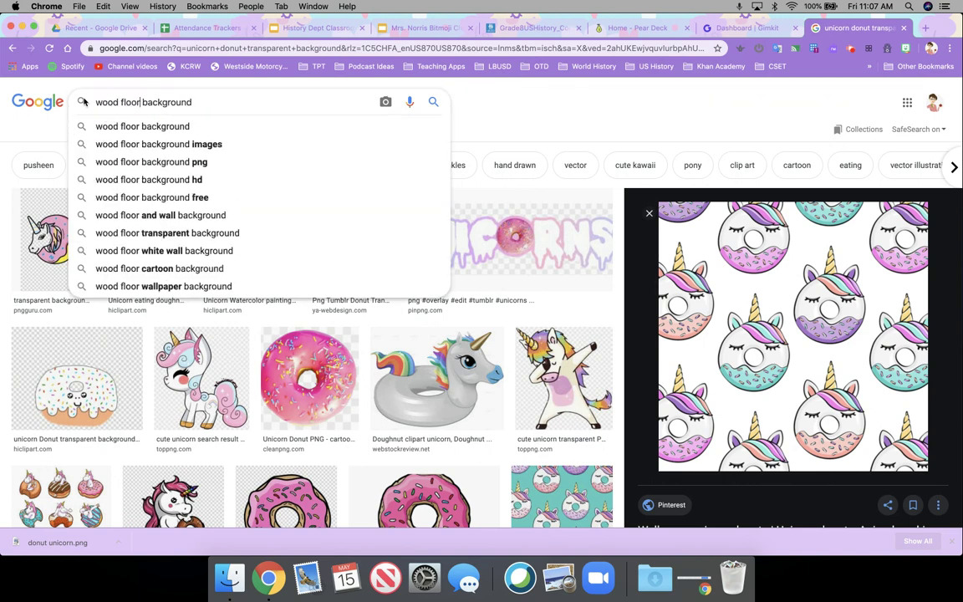
pyautogui.click(106, 215)
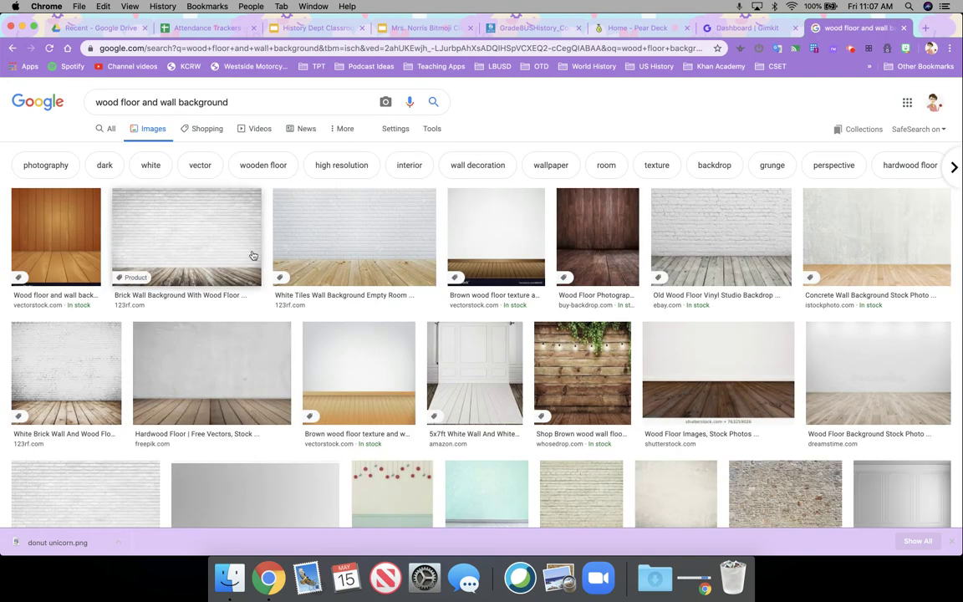
# Copy the iStock image of a concrete wall with a wooden floor and paste it onto slide 3 of the classroom presentation
pyautogui.click(888, 224)
pyautogui.rightClick(755, 222)
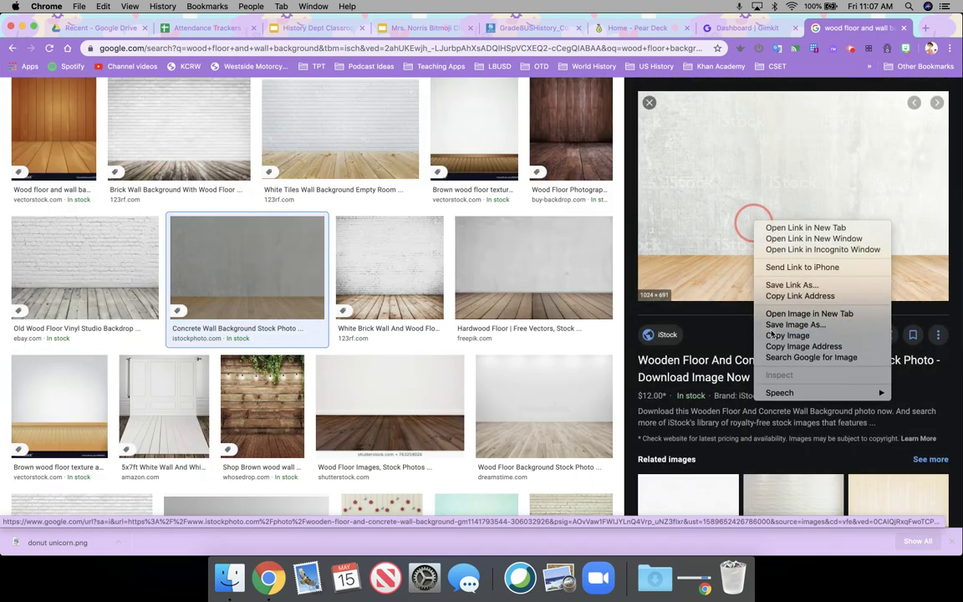
pyautogui.click(742, 311)
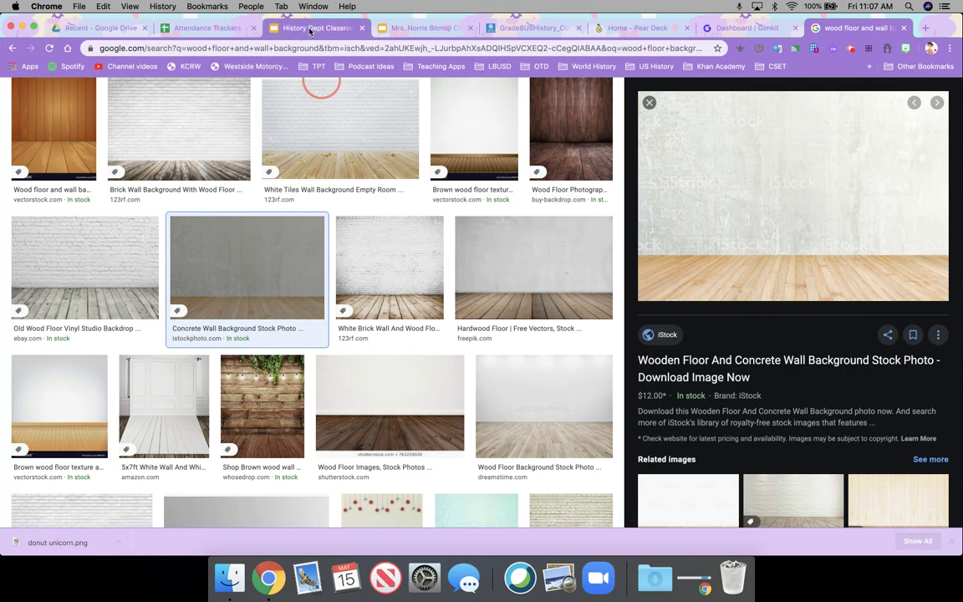
pyautogui.click(422, 28)
pyautogui.click(75, 291)
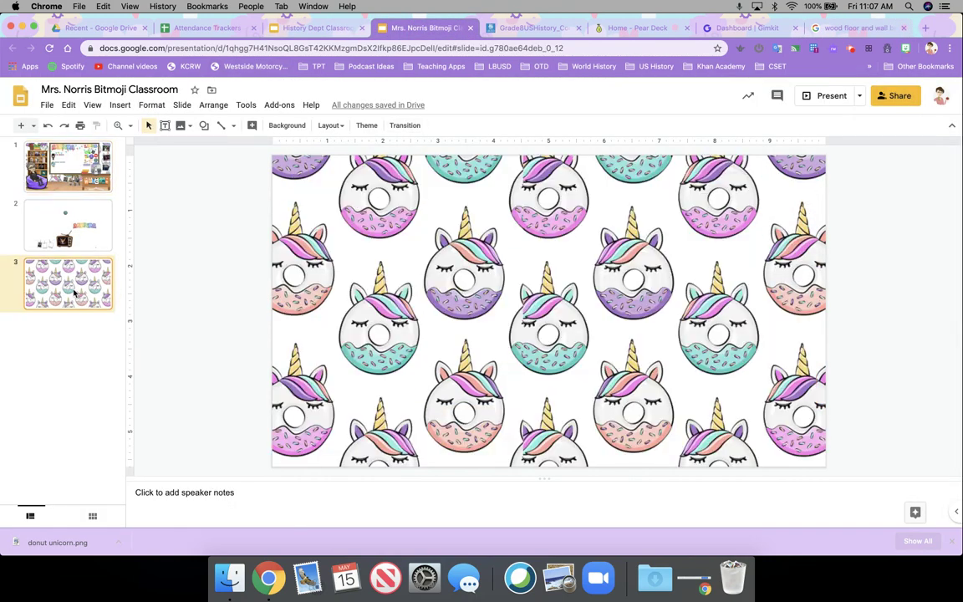
pyautogui.press('cmd+v')
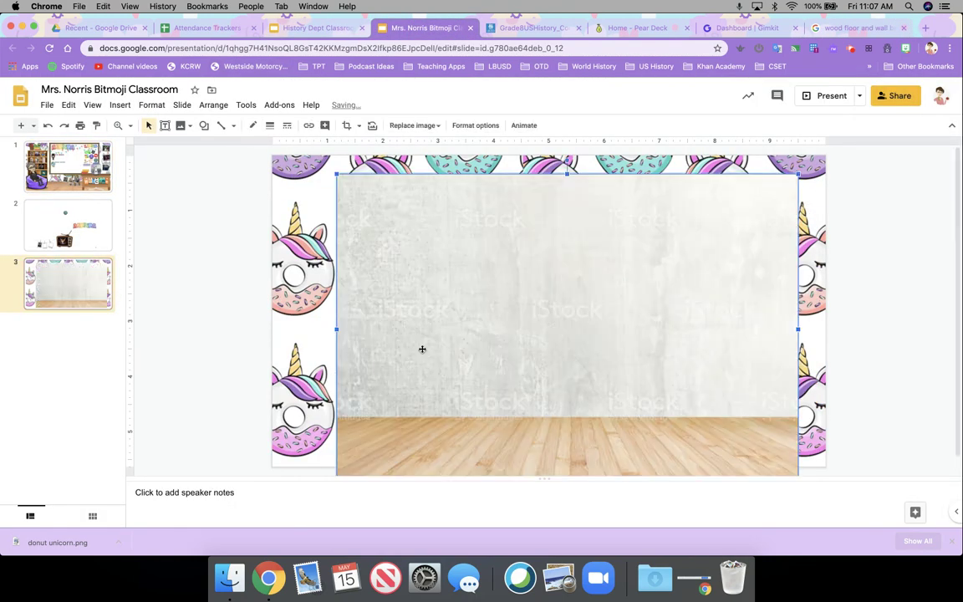
# Move the pasted image up and crop away its concrete wall so only the wooden floor strip remains
pyautogui.moveTo(450, 338); pyautogui.dragTo(448, 312)
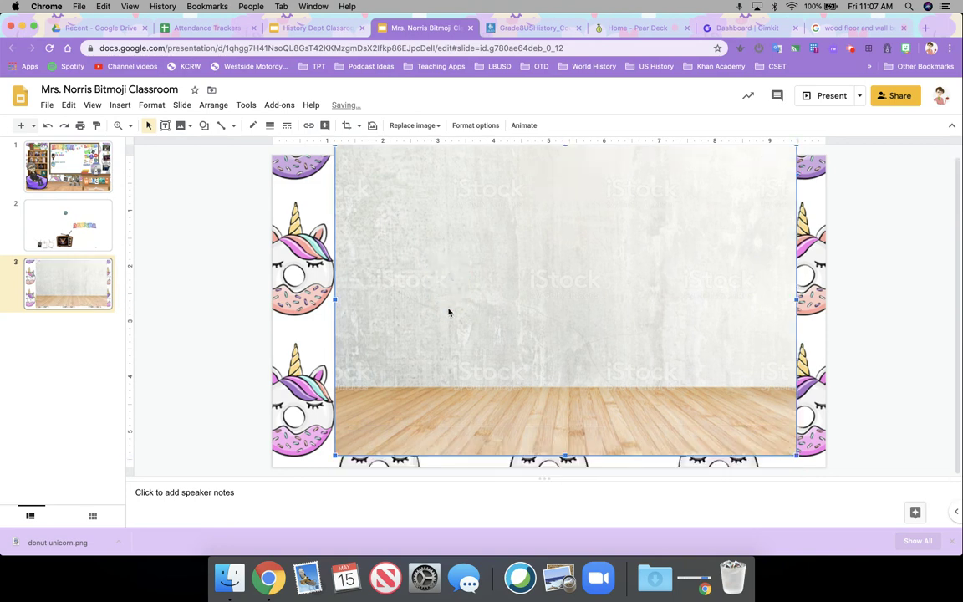
pyautogui.scroll(2, 448, 312)
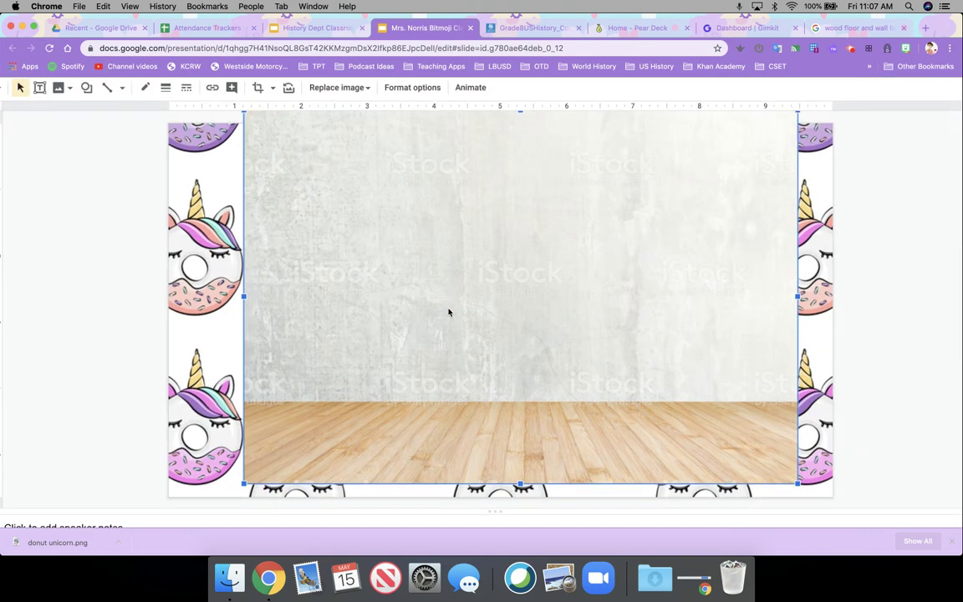
pyautogui.scroll(-2, 448, 312)
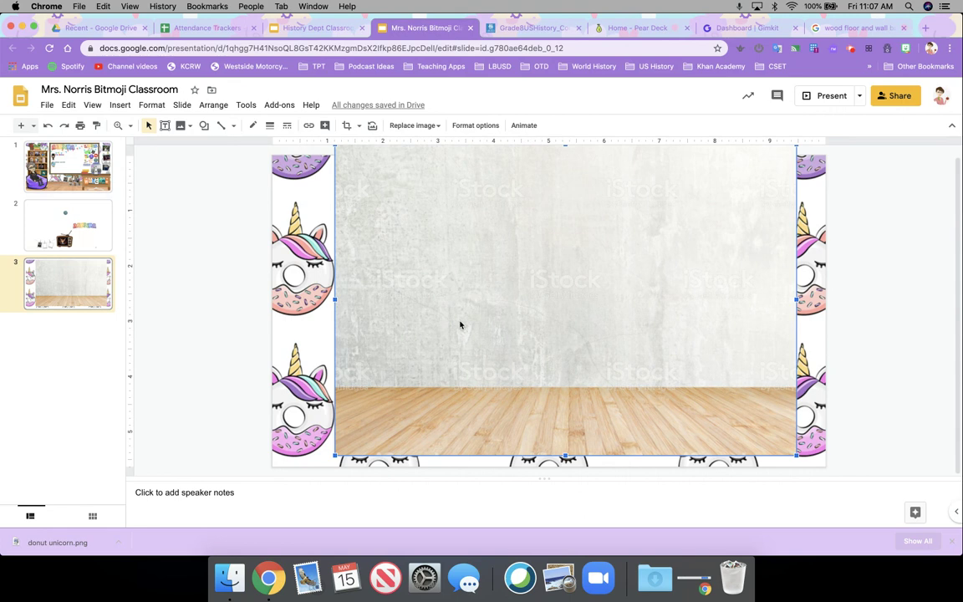
pyautogui.rightClick(460, 324)
pyautogui.click(430, 323)
pyautogui.doubleClick(429, 325)
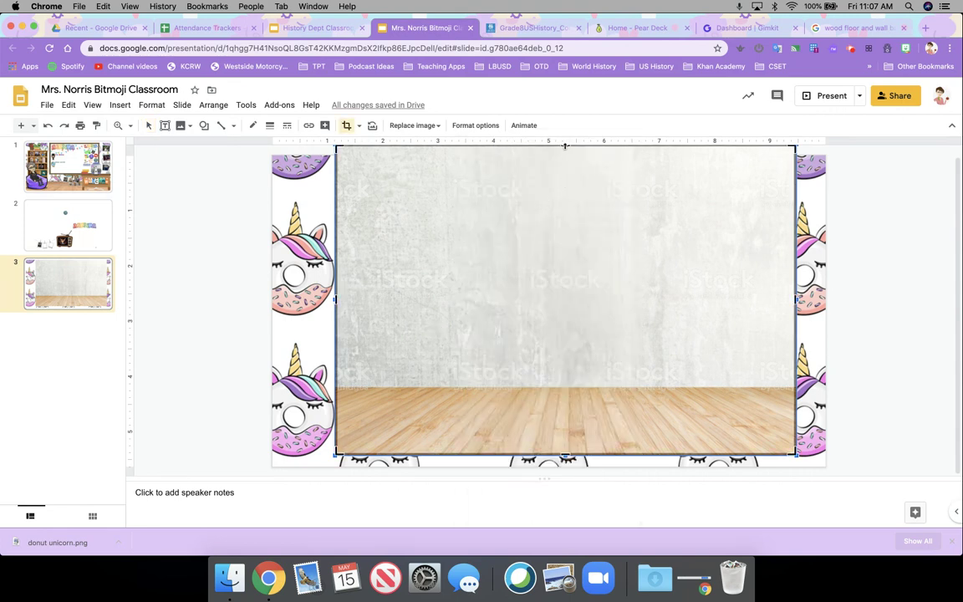
pyautogui.moveTo(565, 145); pyautogui.dragTo(582, 390)
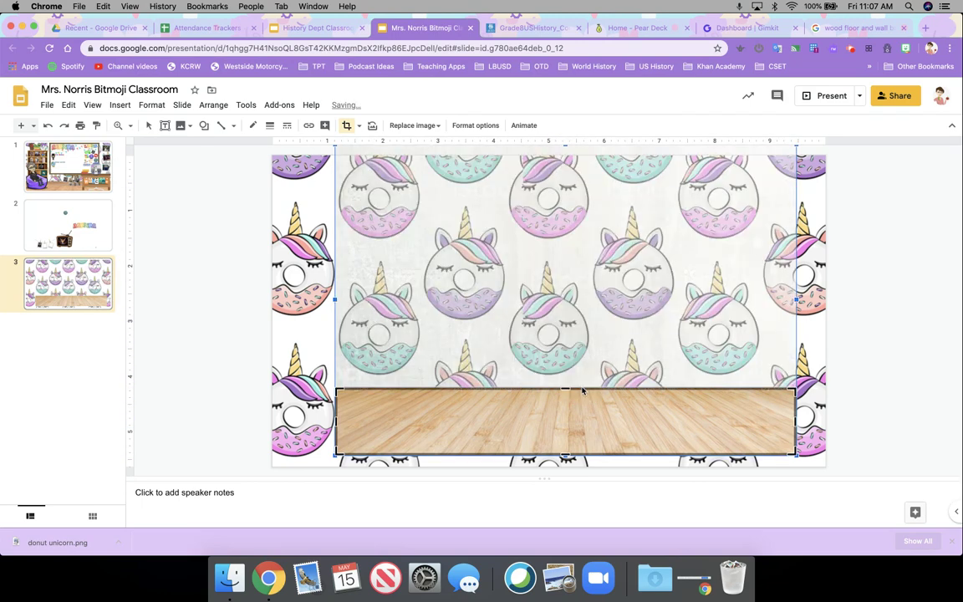
pyautogui.press('Escape')
# Move the wooden floor strip to the slide's bottom edge and stretch both sides to span the full slide width
pyautogui.click(736, 418)
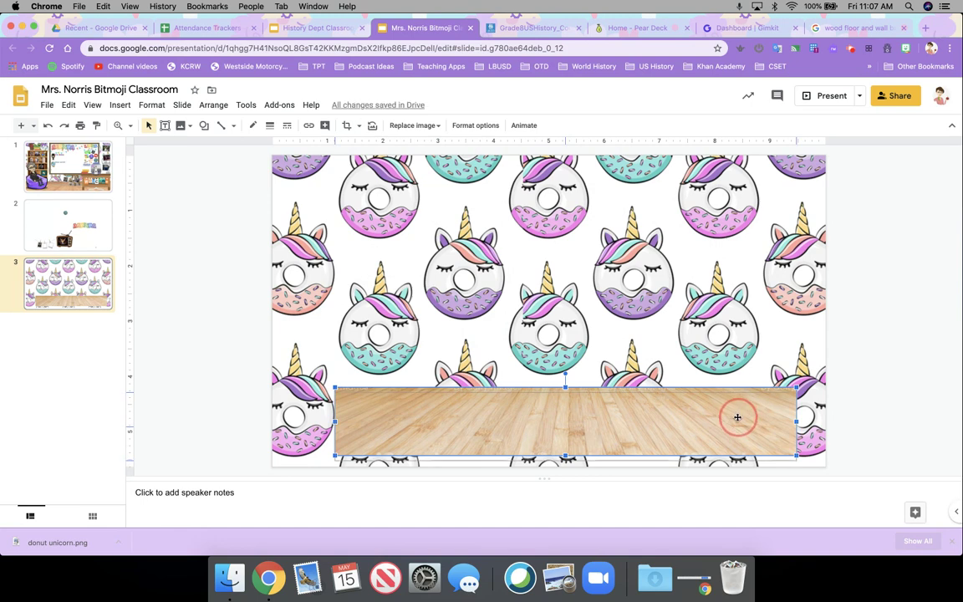
pyautogui.moveTo(737, 423); pyautogui.dragTo(738, 435)
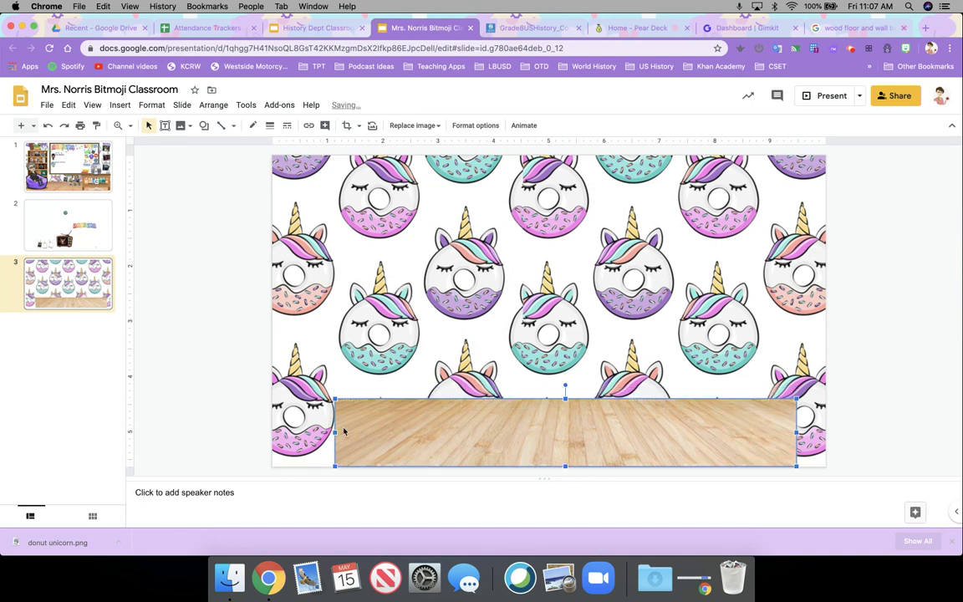
pyautogui.moveTo(334, 432); pyautogui.dragTo(272, 434)
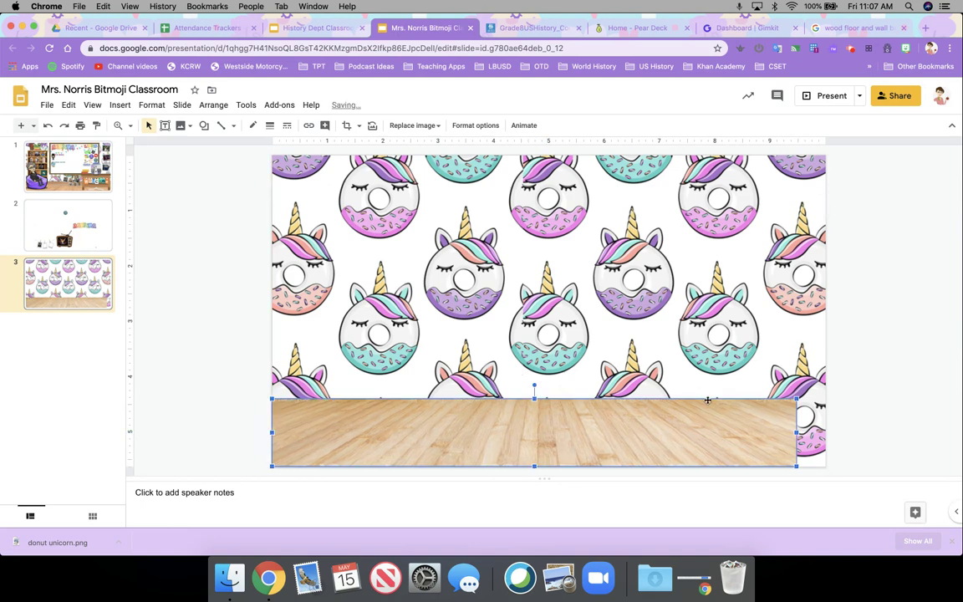
pyautogui.moveTo(796, 432); pyautogui.dragTo(826, 435)
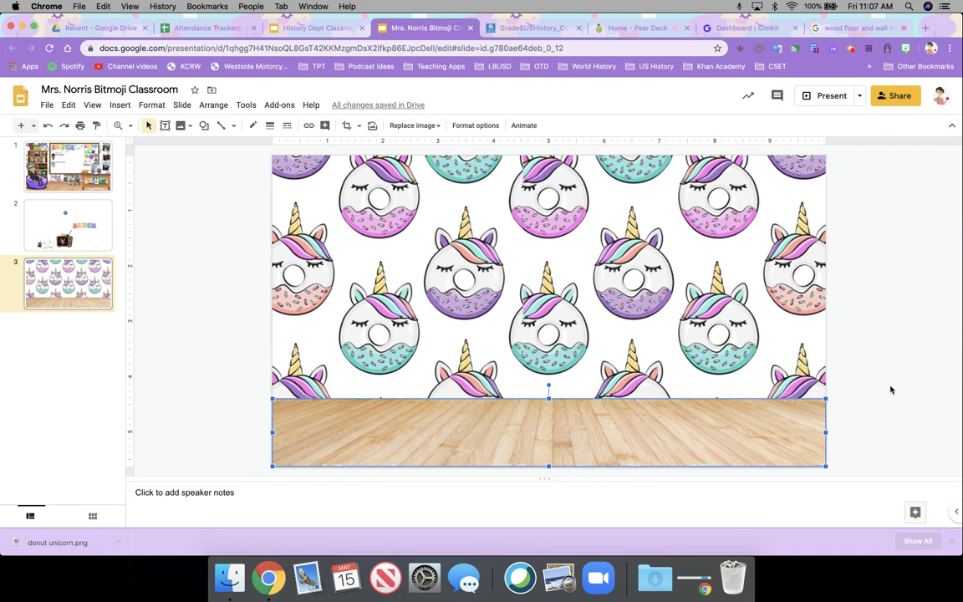
# Return to the image search and look for "desk computer transparent"
pyautogui.click(90, 172)
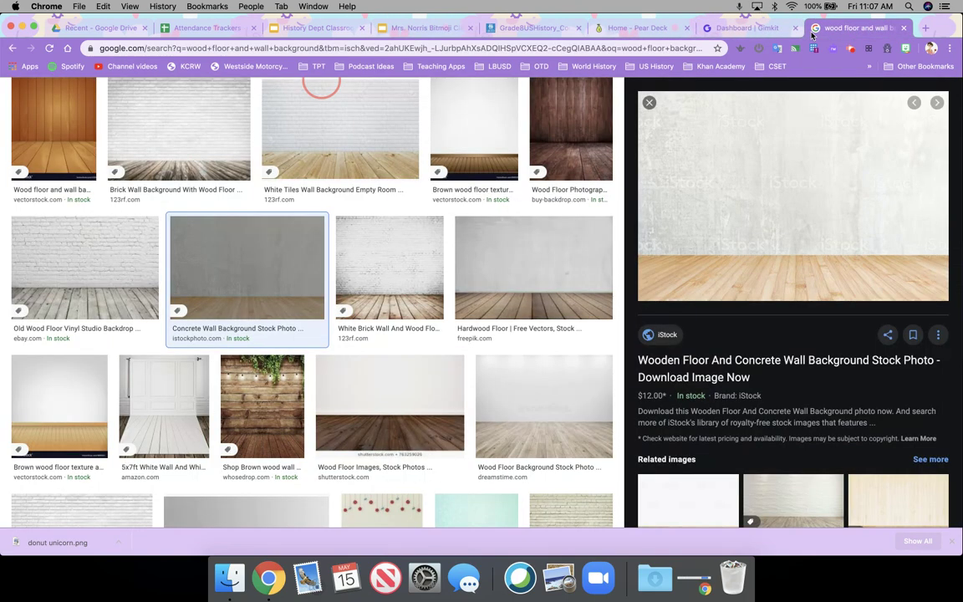
pyautogui.click(857, 28)
pyautogui.scroll(3, 398, 205)
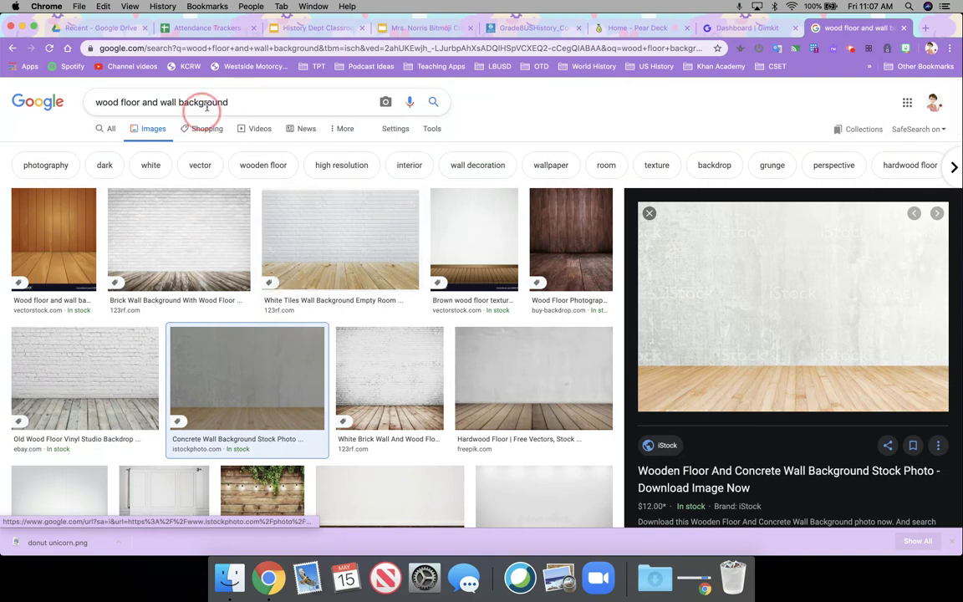
pyautogui.tripleClick(245, 102)
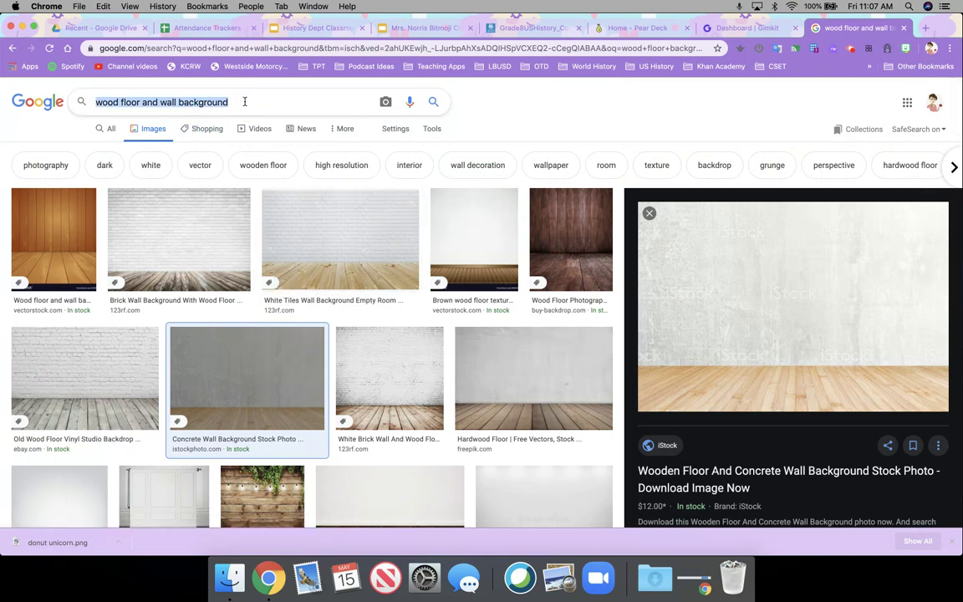
pyautogui.write('desk')
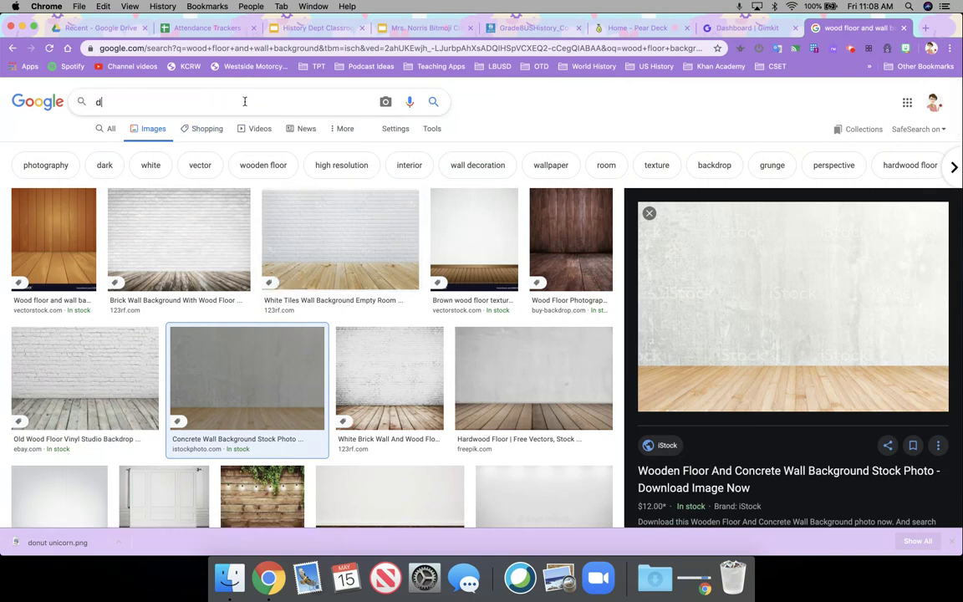
pyautogui.write(' computer ')
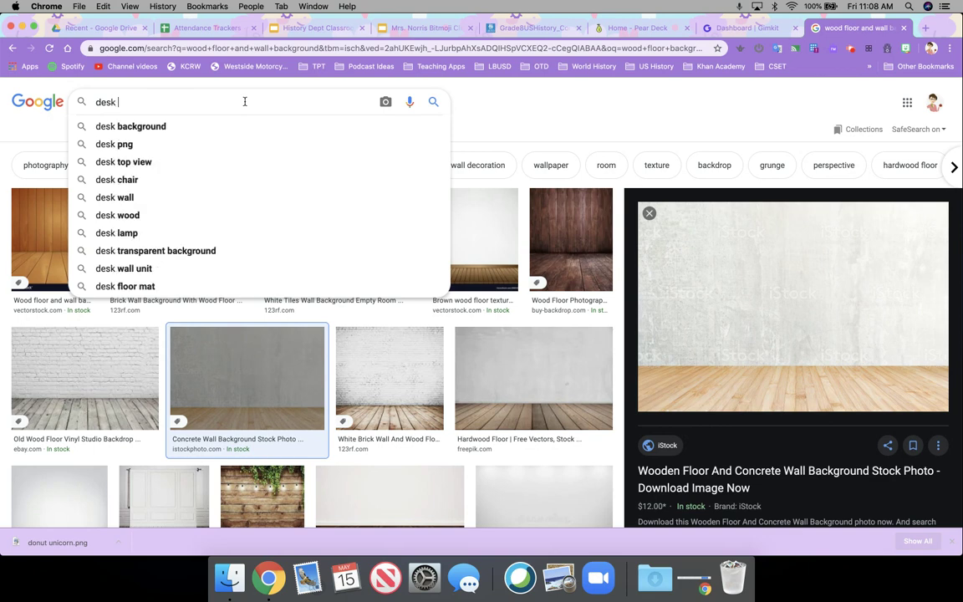
pyautogui.write('transparent')
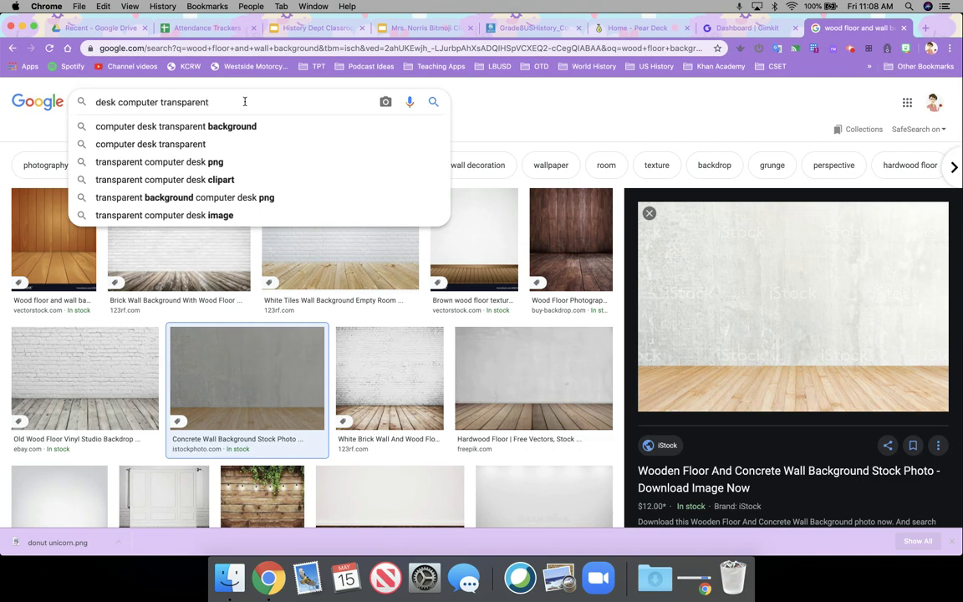
pyautogui.press('Return')
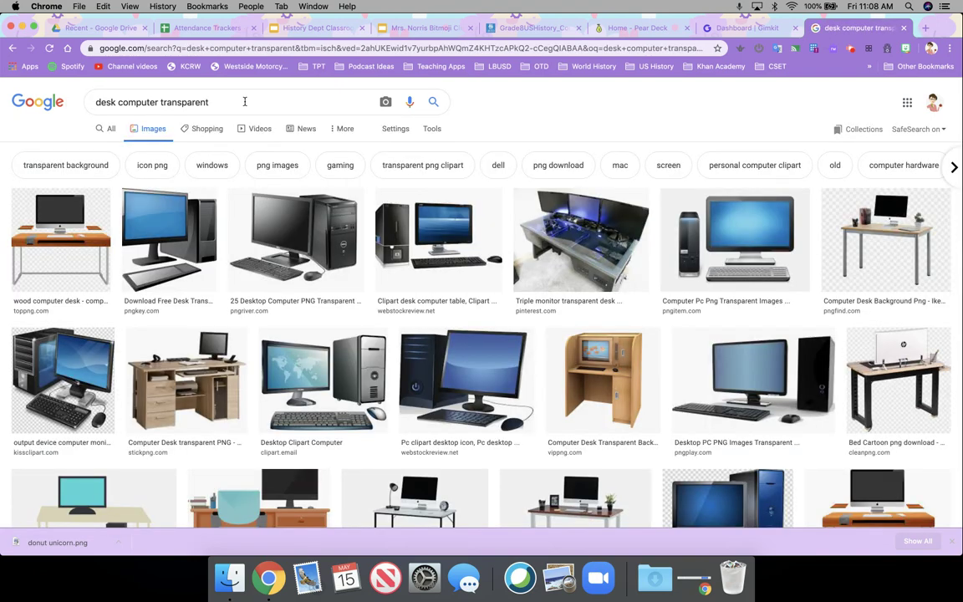
# Refine the image search to "cartoon desk computer transparent", and then to "clip art desk computer transparent"
pyautogui.click(95, 104)
pyautogui.write('cartoon')
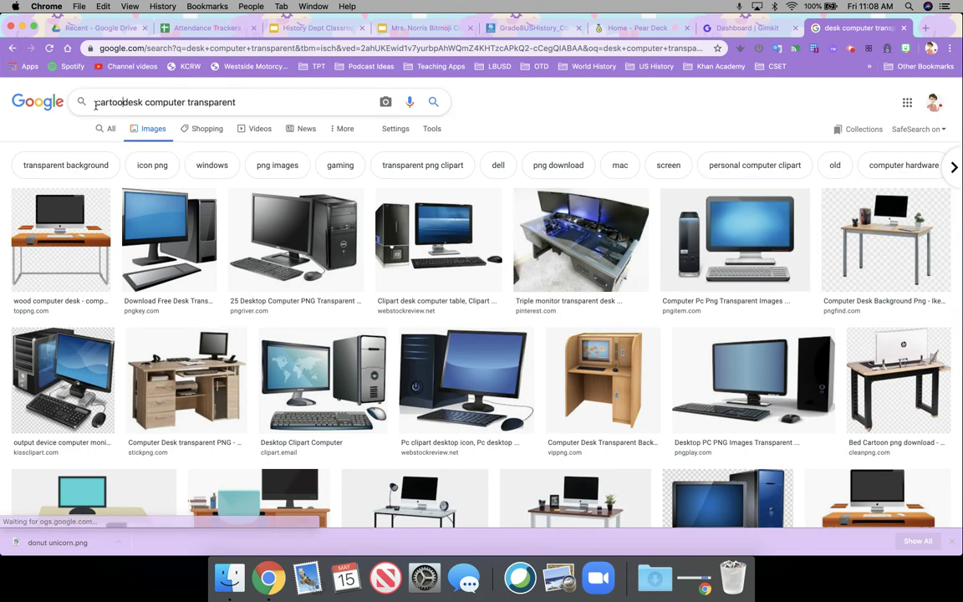
pyautogui.press('Return')
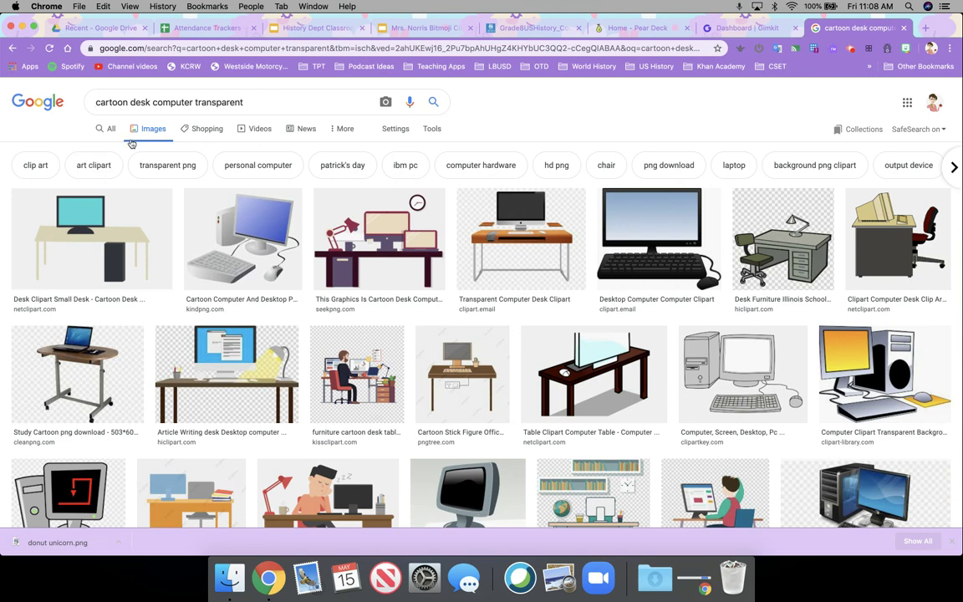
pyautogui.doubleClick(121, 106)
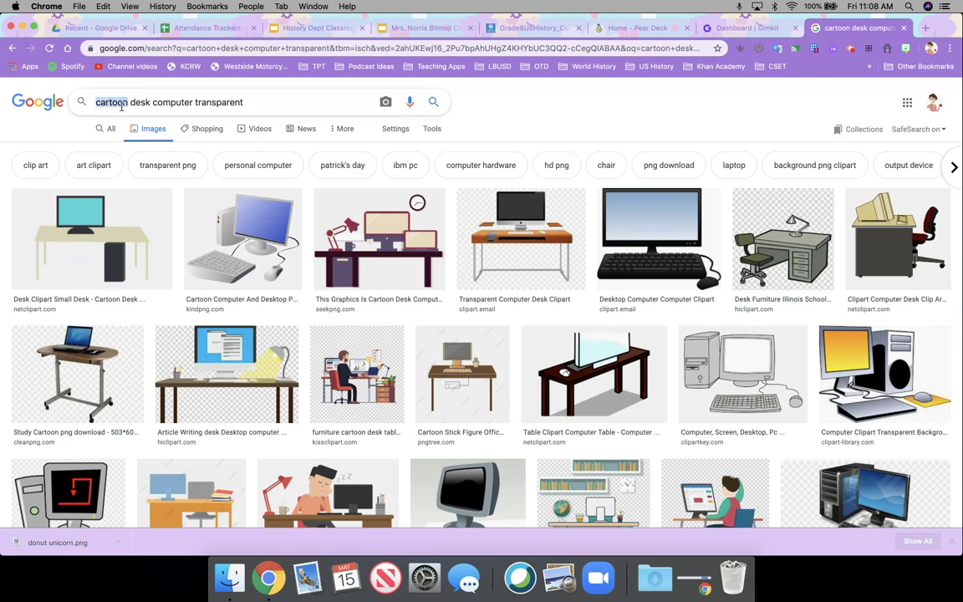
pyautogui.write('clip art')
pyautogui.press('Return')
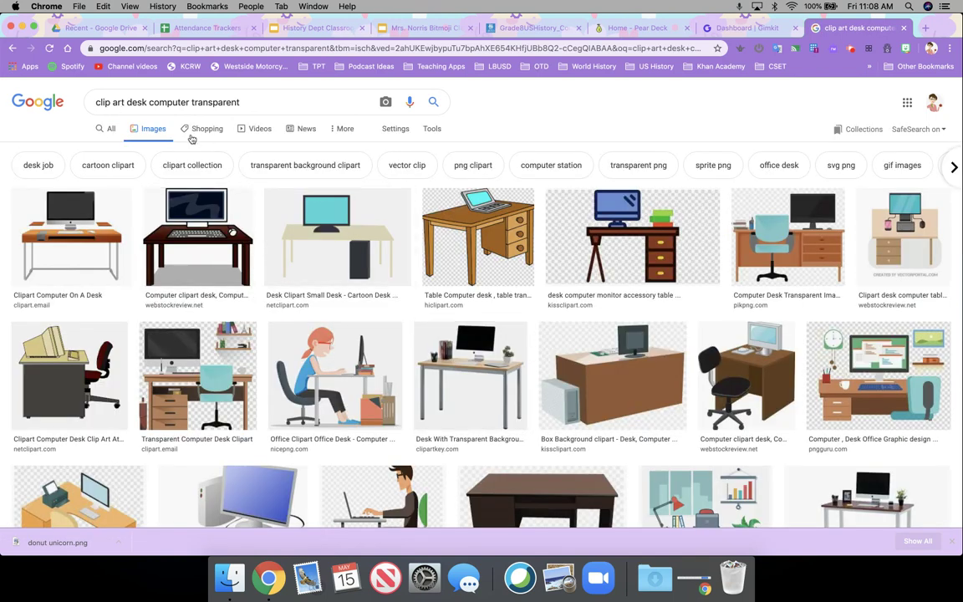
# Change the image search to "clip art desk computer png", and then to "clip art desk computer vector"
pyautogui.click(219, 102)
pyautogui.doubleClick(219, 102)
pyautogui.write('png')
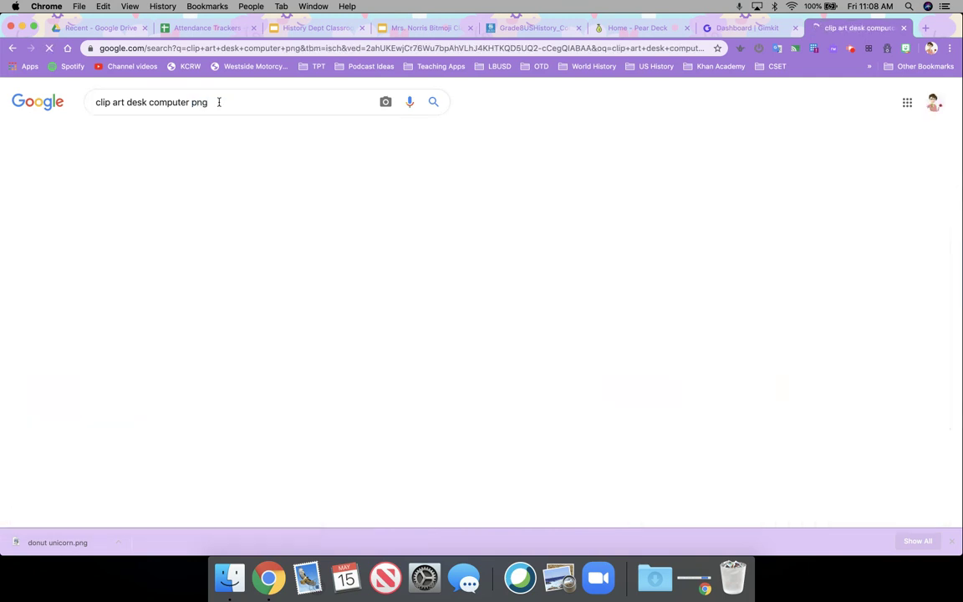
pyautogui.doubleClick(198, 102)
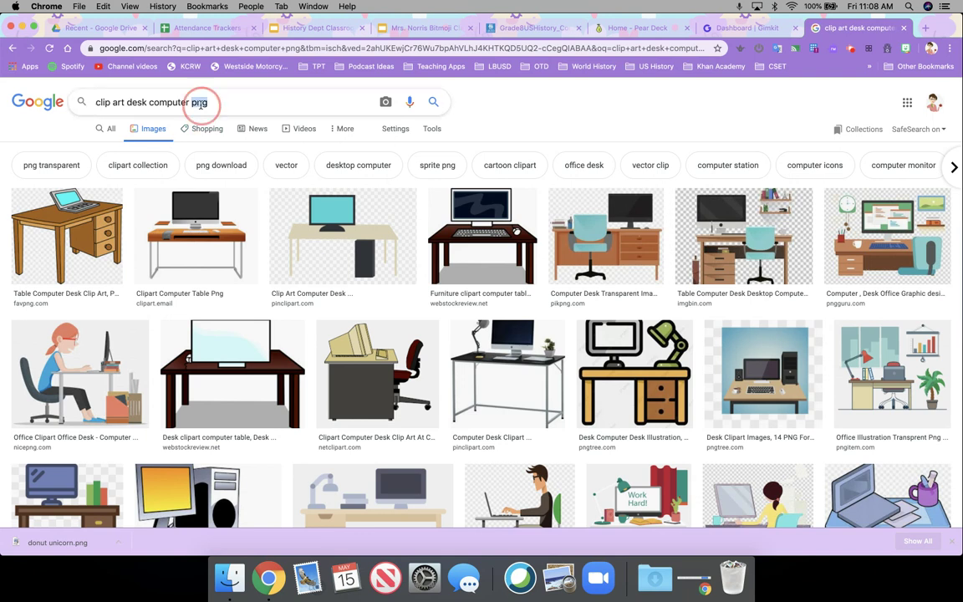
pyautogui.write('vector')
pyautogui.press('Return')
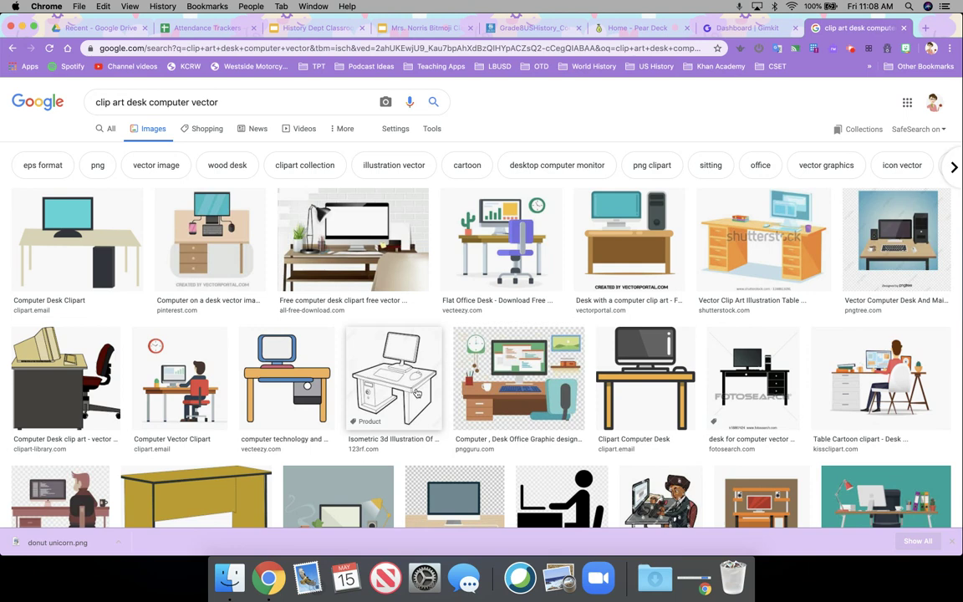
# Try out the Vecteezy wooden desk image with the blue monitor by copying it onto slide 2, and delete it
pyautogui.click(298, 372)
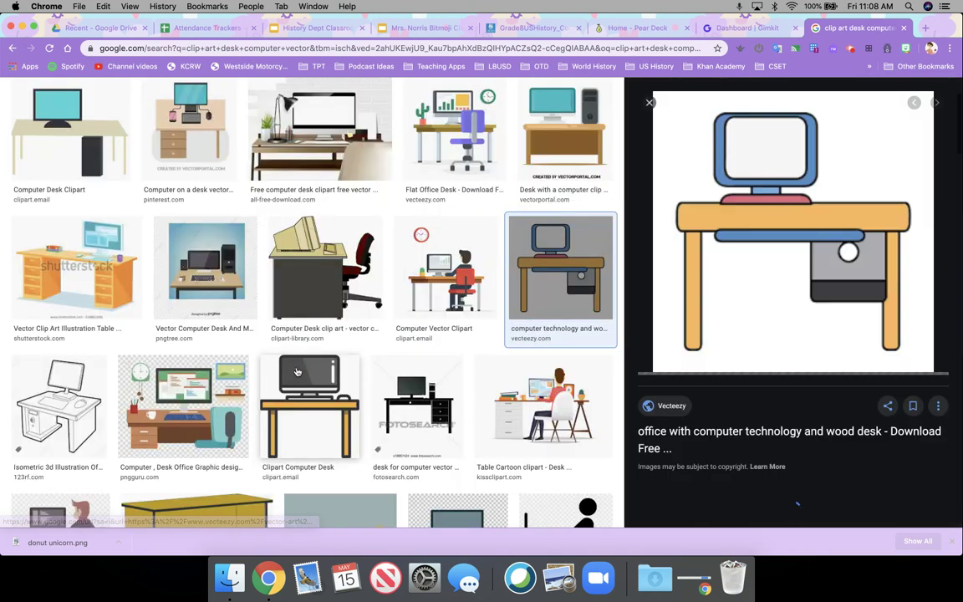
pyautogui.rightClick(850, 212)
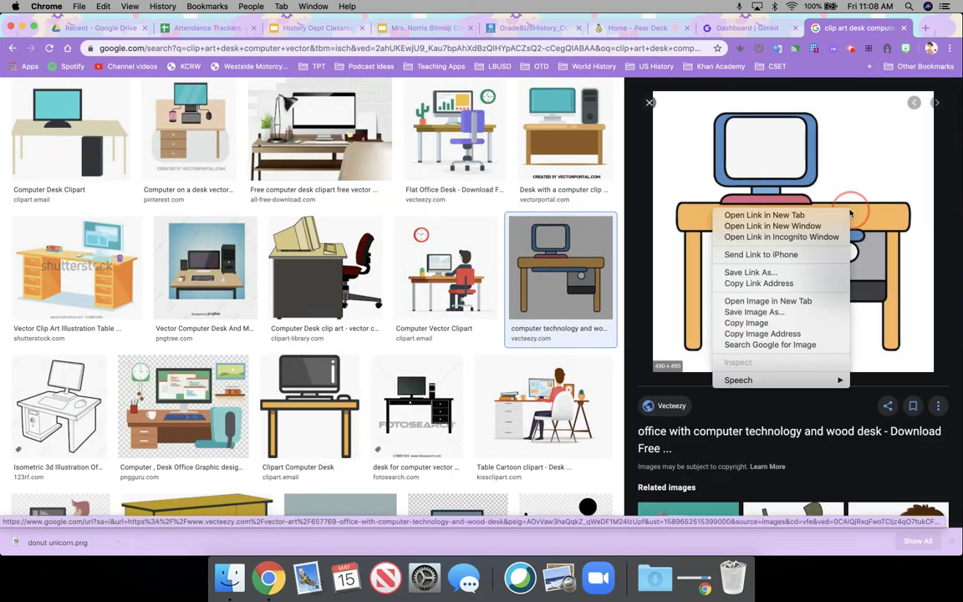
pyautogui.click(796, 324)
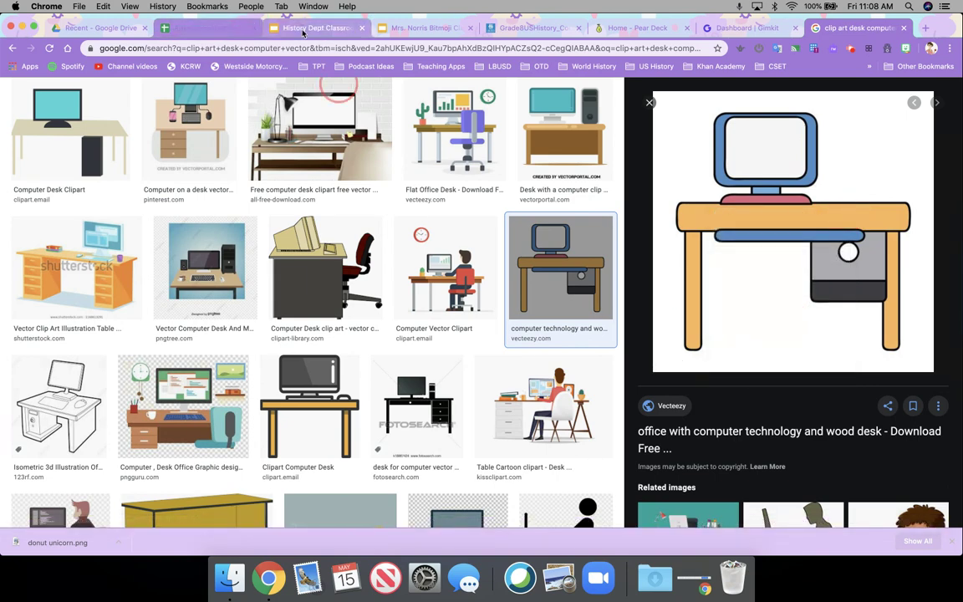
pyautogui.click(422, 27)
pyautogui.click(105, 239)
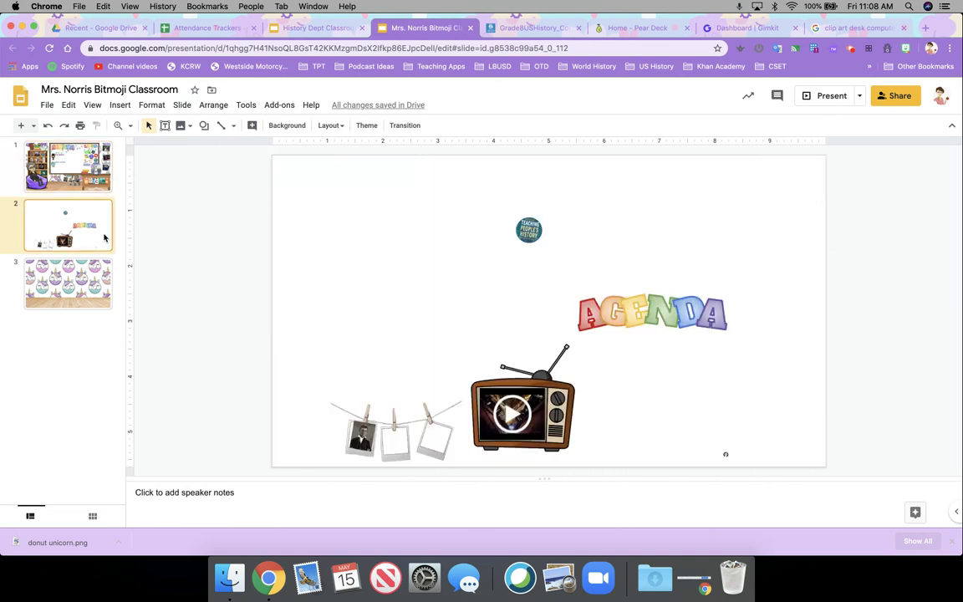
pyautogui.rightClick(340, 228)
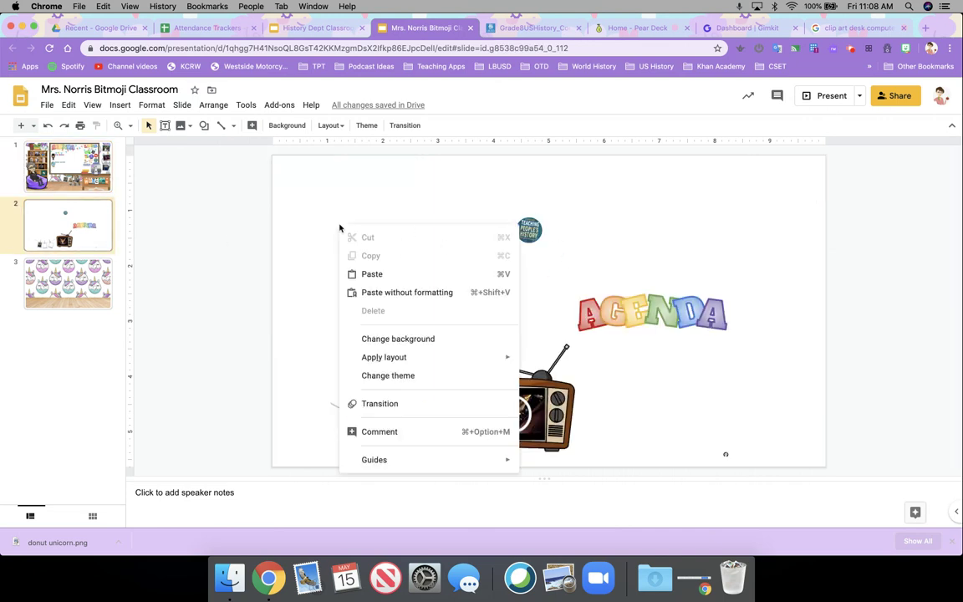
pyautogui.click(366, 273)
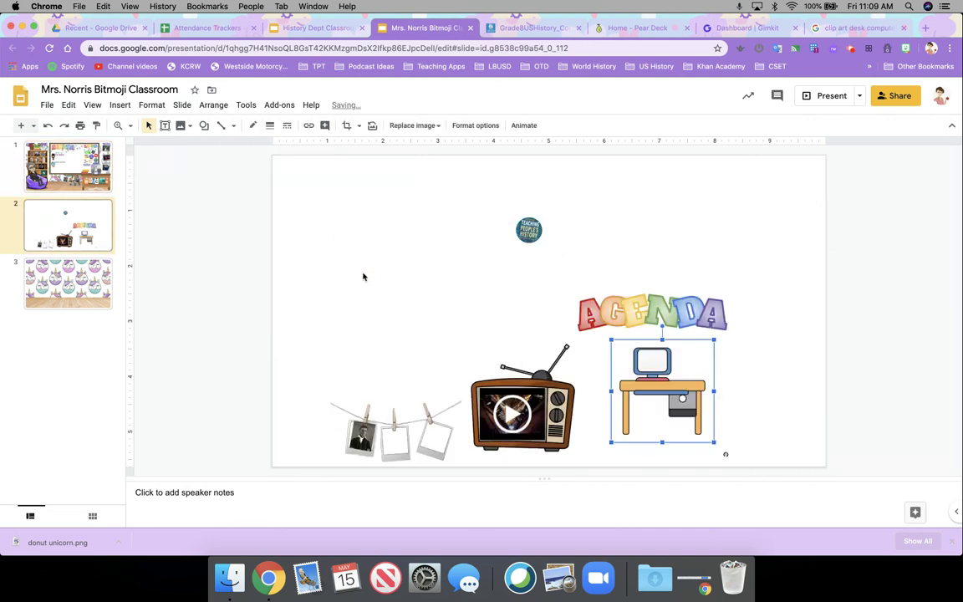
pyautogui.moveTo(657, 385); pyautogui.dragTo(293, 288)
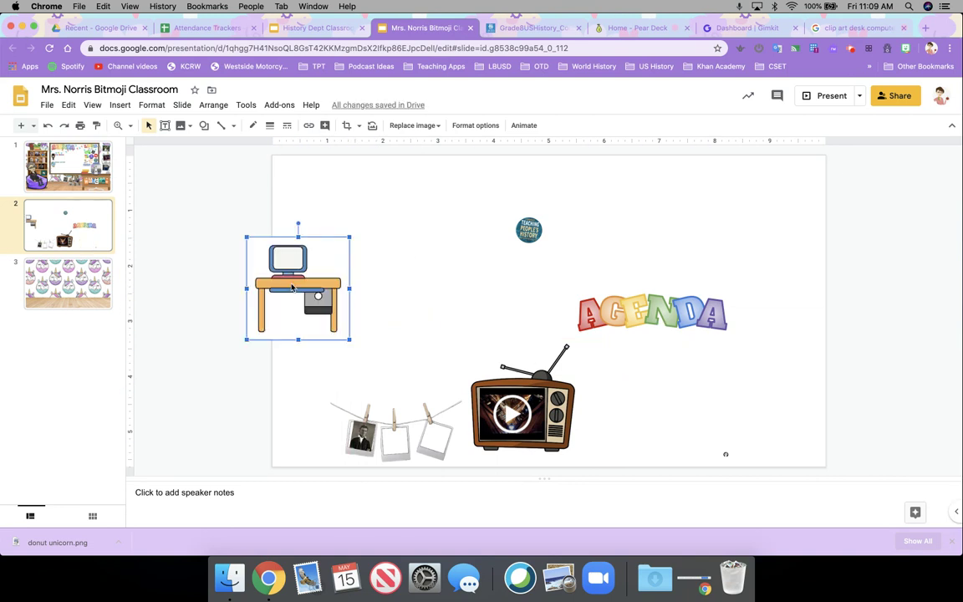
pyautogui.press('BackSpace')
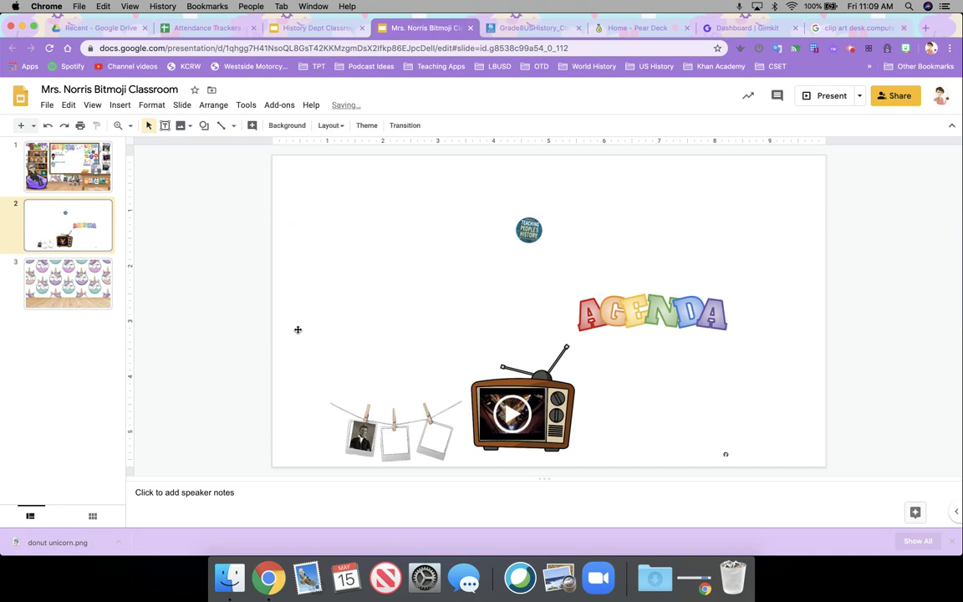
# Try out the PNGGuru office desk image with the green monitor on slide 2, and remove the pasted picture
pyautogui.click(853, 28)
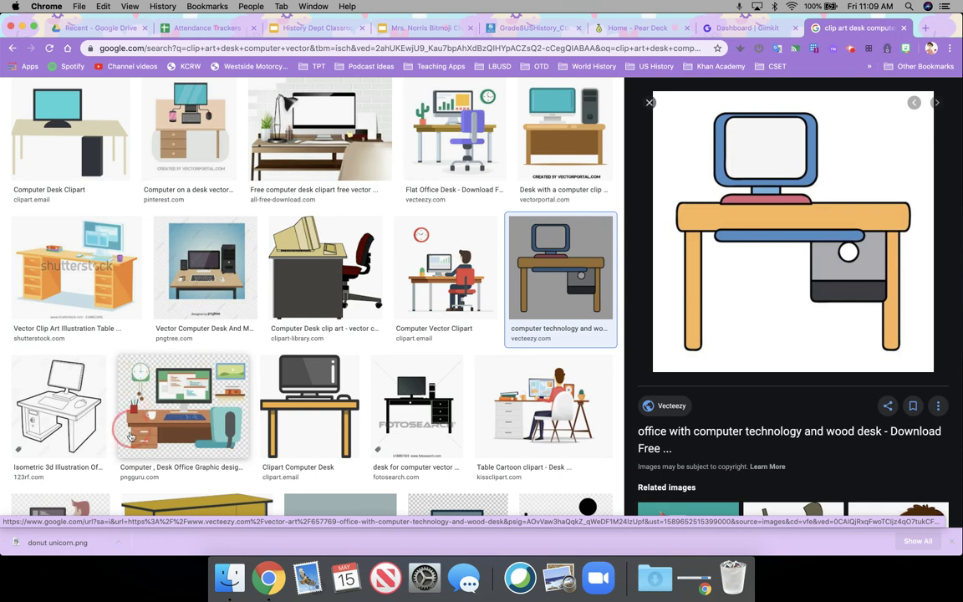
pyautogui.click(196, 441)
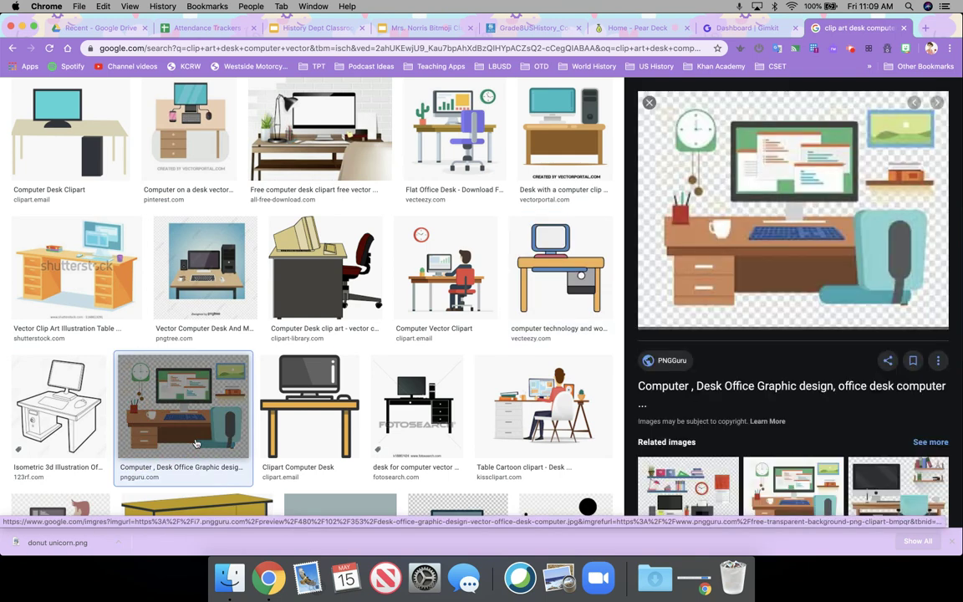
pyautogui.rightClick(800, 200)
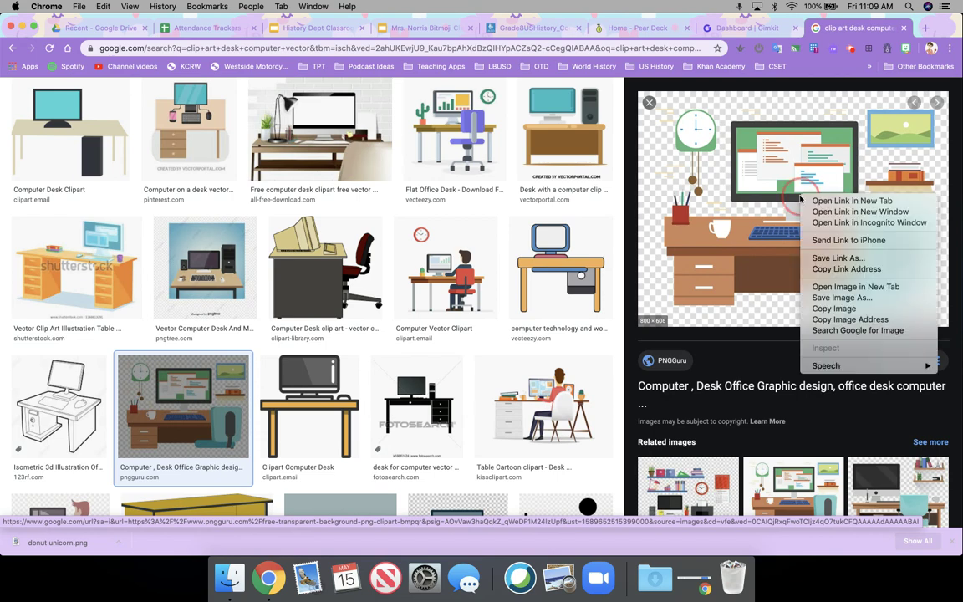
pyautogui.click(826, 309)
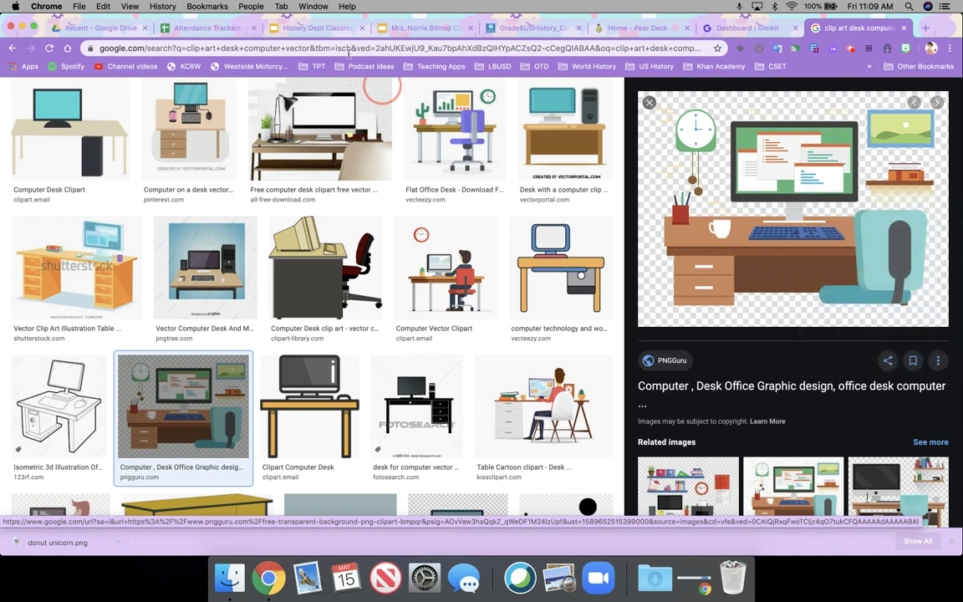
pyautogui.click(416, 30)
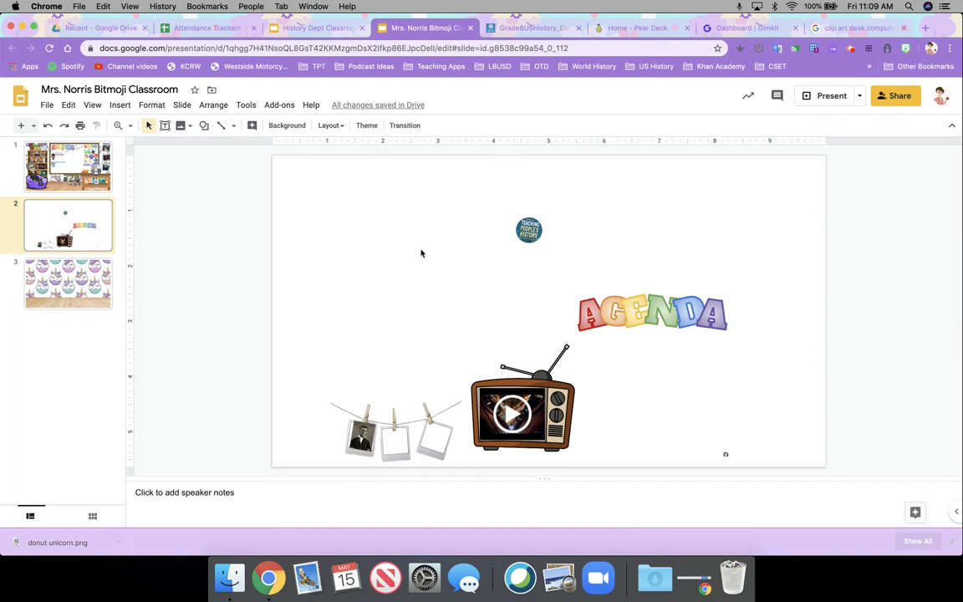
pyautogui.press('super+v')
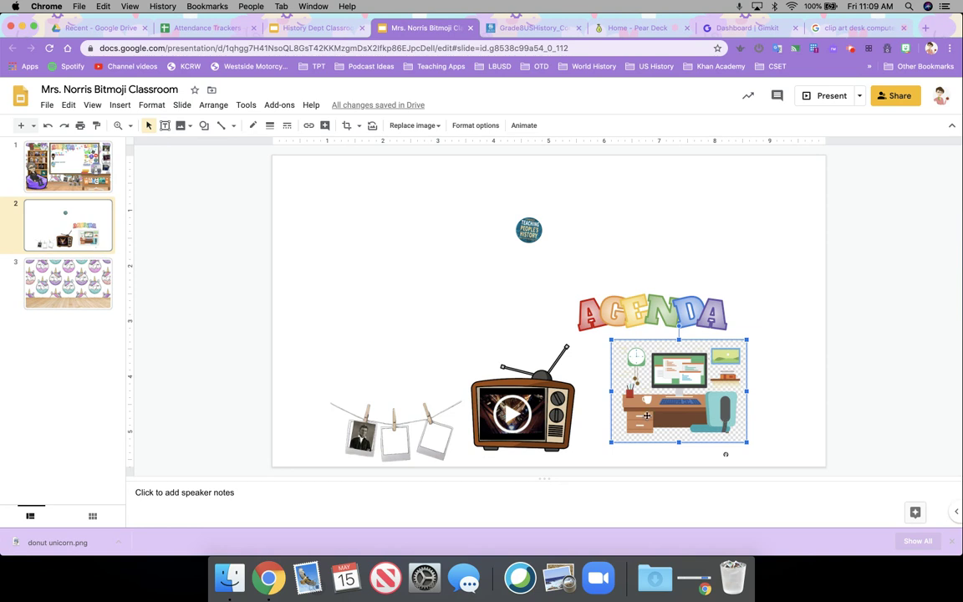
pyautogui.press('Delete')
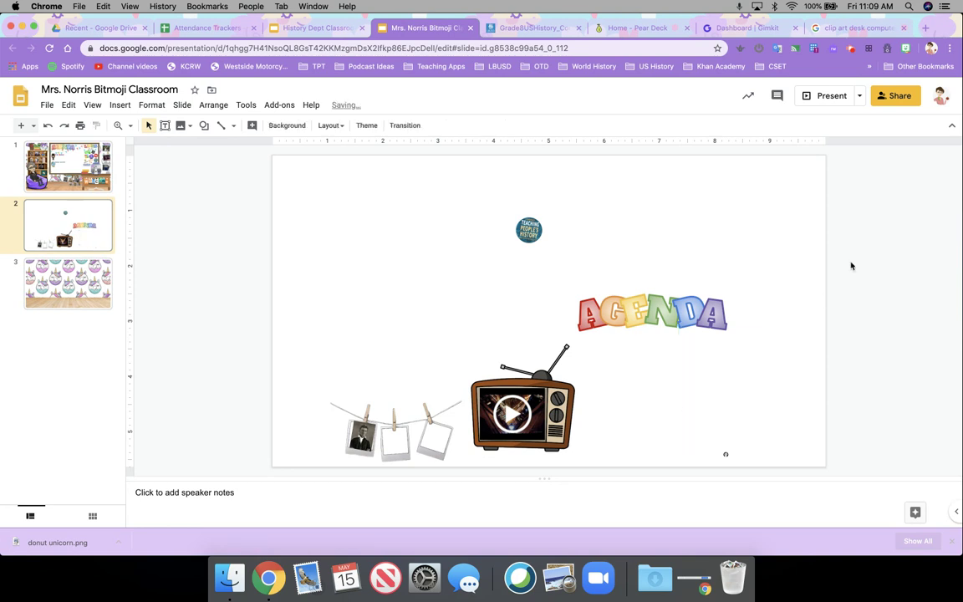
# Copy the related HiClipart gray monitor and table illustration, paste it onto slide 2 as a trial, and delete it
pyautogui.click(853, 28)
pyautogui.scroll(-2, 800, 422)
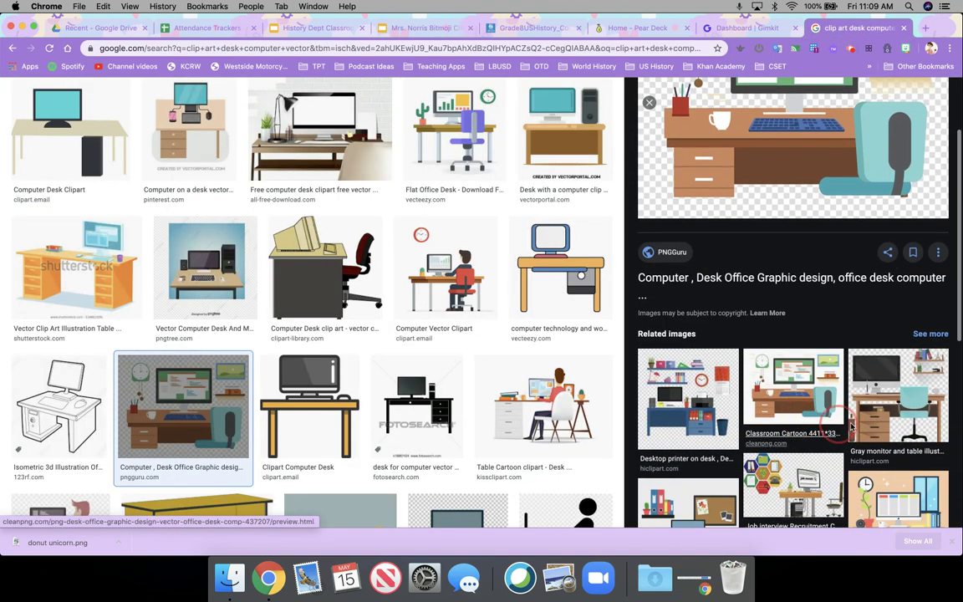
pyautogui.click(821, 361)
pyautogui.rightClick(735, 159)
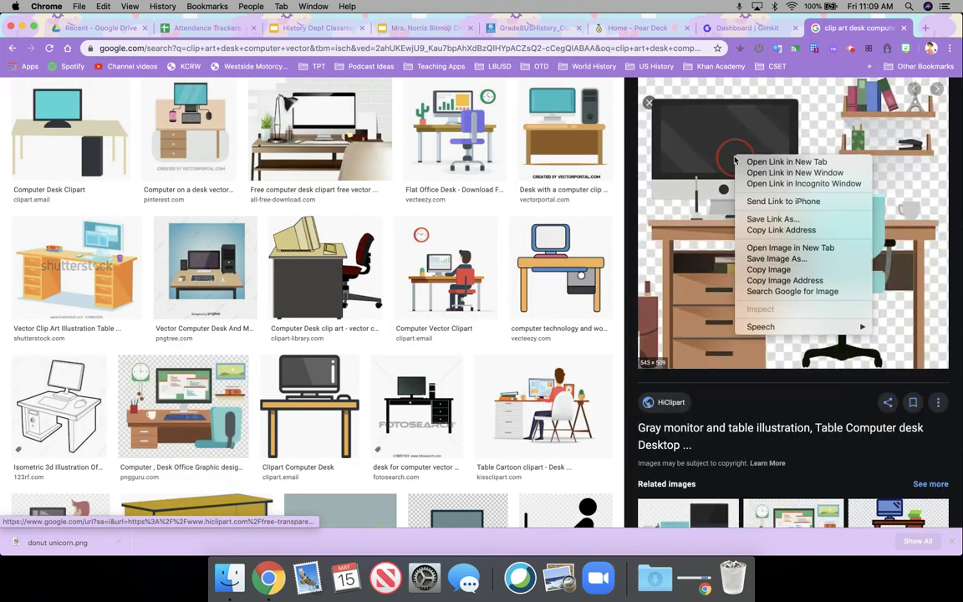
pyautogui.click(766, 269)
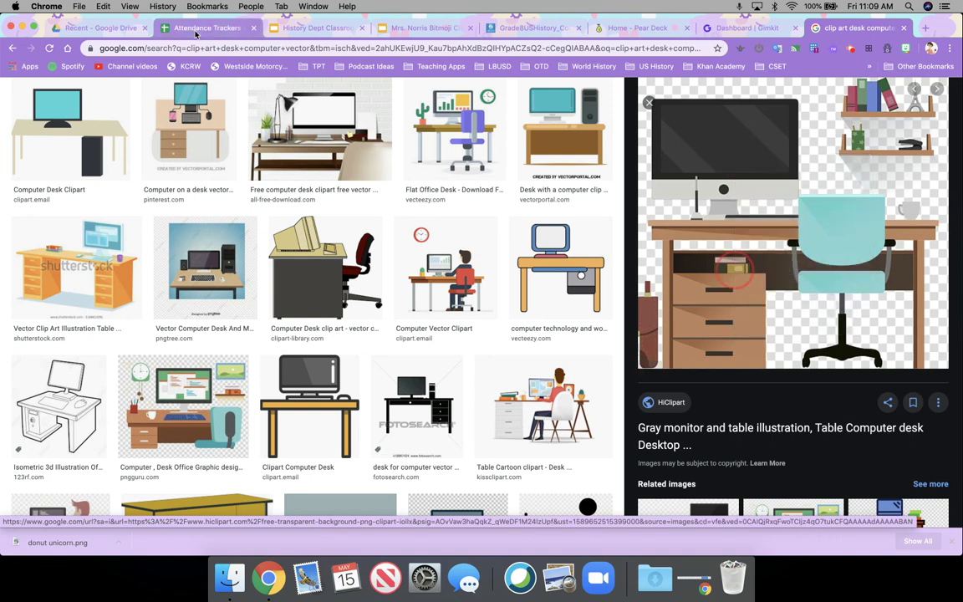
pyautogui.click(422, 28)
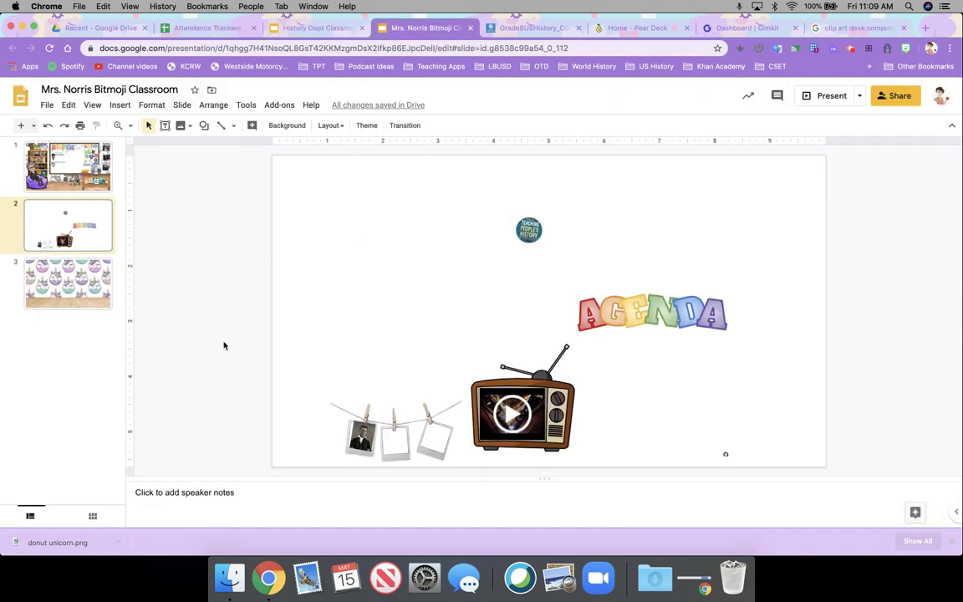
pyautogui.rightClick(394, 264)
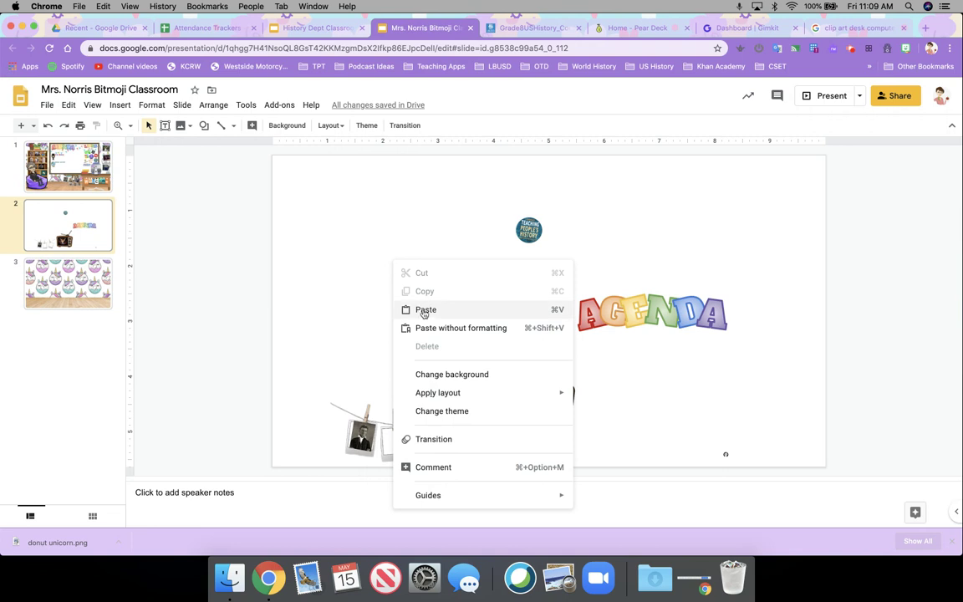
pyautogui.click(424, 312)
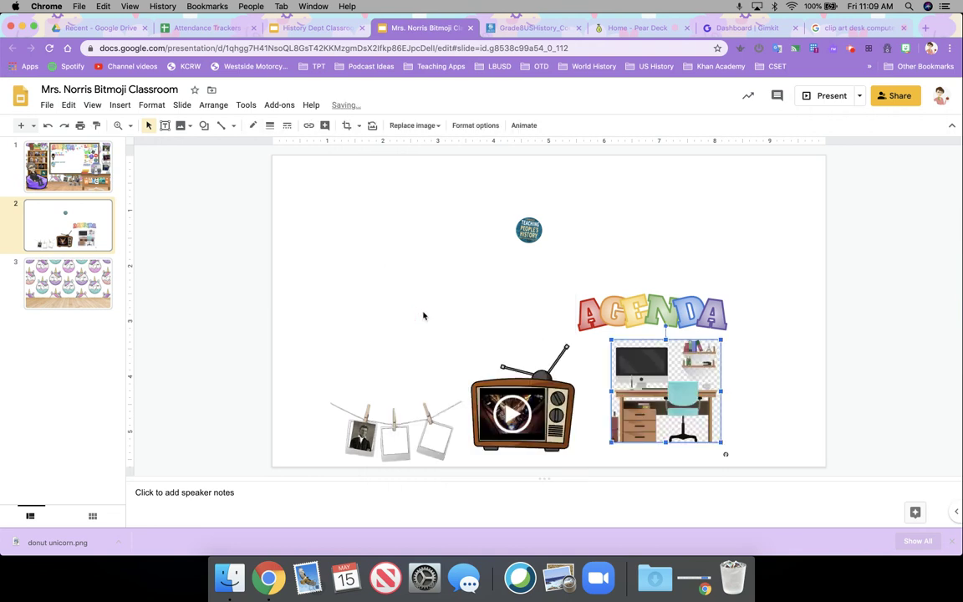
pyautogui.press('Delete')
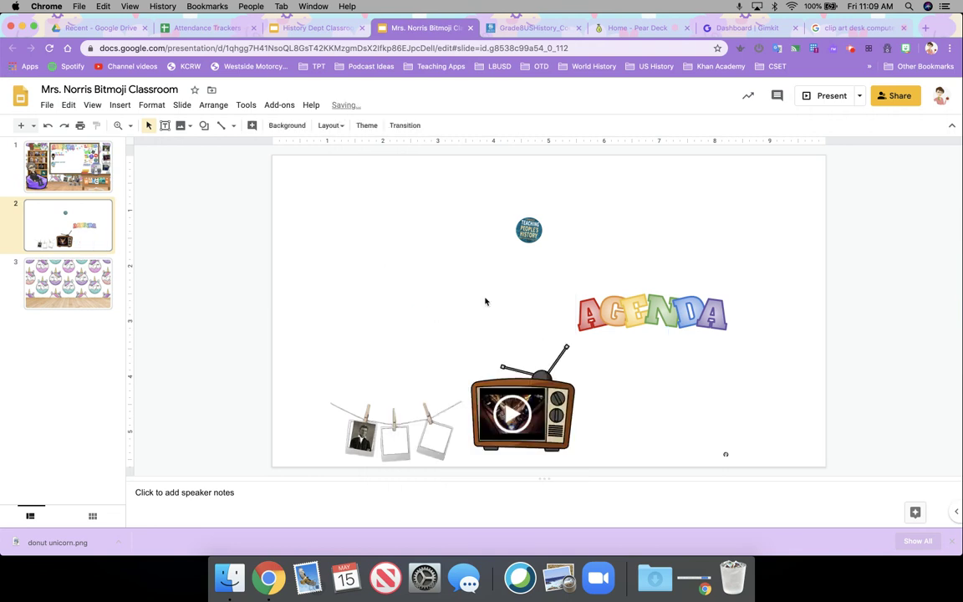
# Look at the finished classroom on slide 1, and change the image search to "clip art desk computer transparent"
pyautogui.click(94, 188)
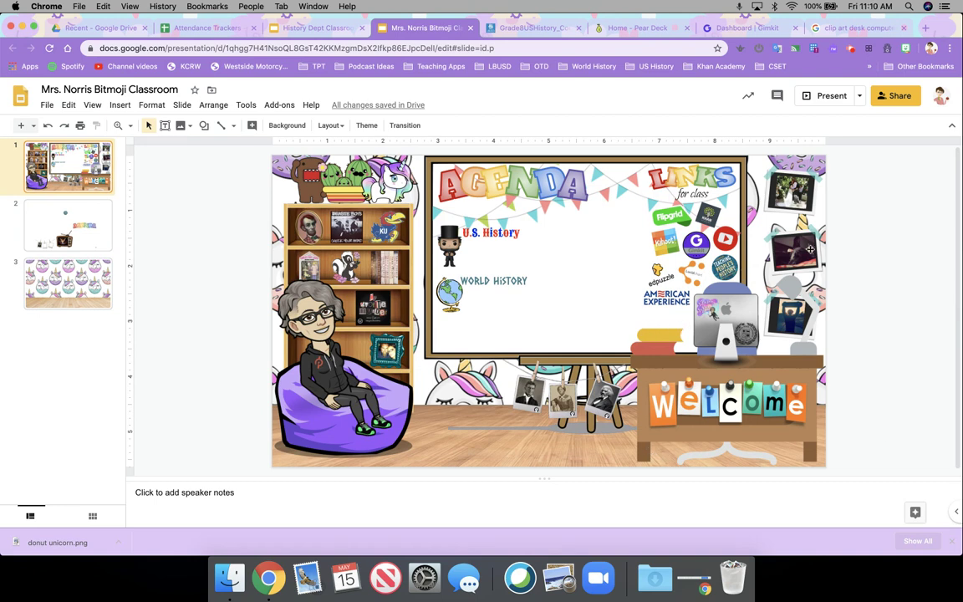
pyautogui.click(852, 27)
pyautogui.scroll(3, 351, 255)
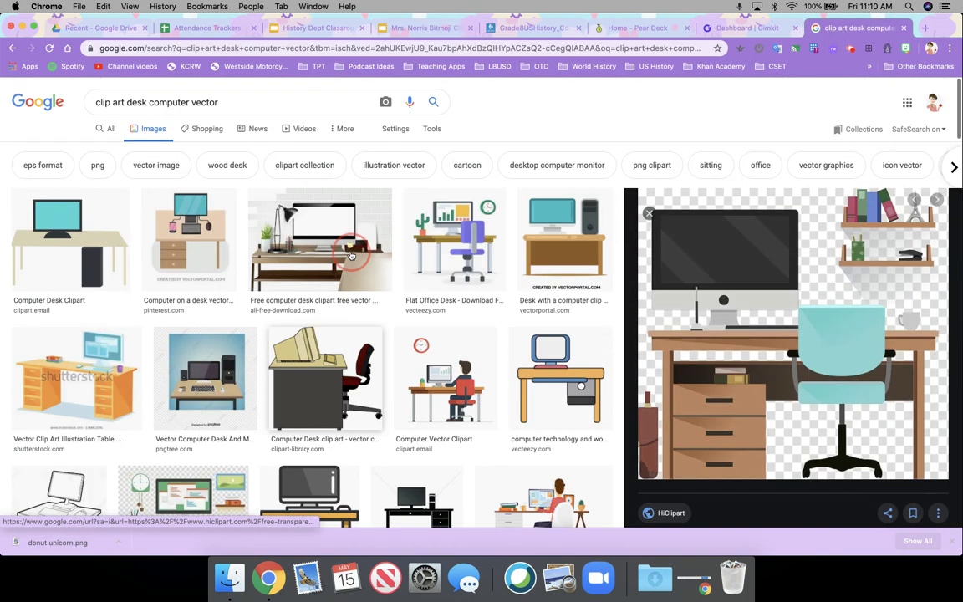
pyautogui.doubleClick(204, 102)
pyautogui.write('tr')
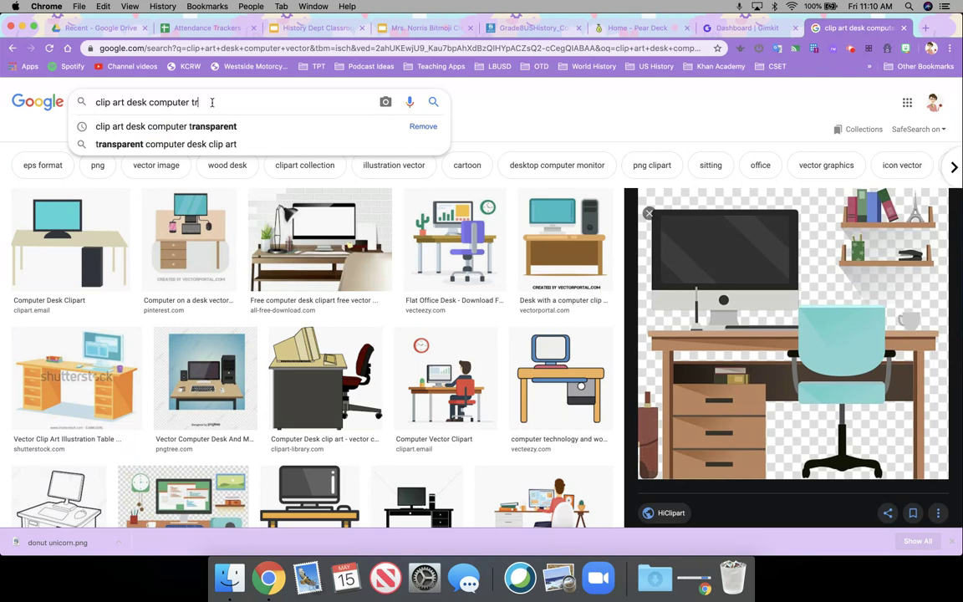
pyautogui.write('ansparent')
pyautogui.press('Return')
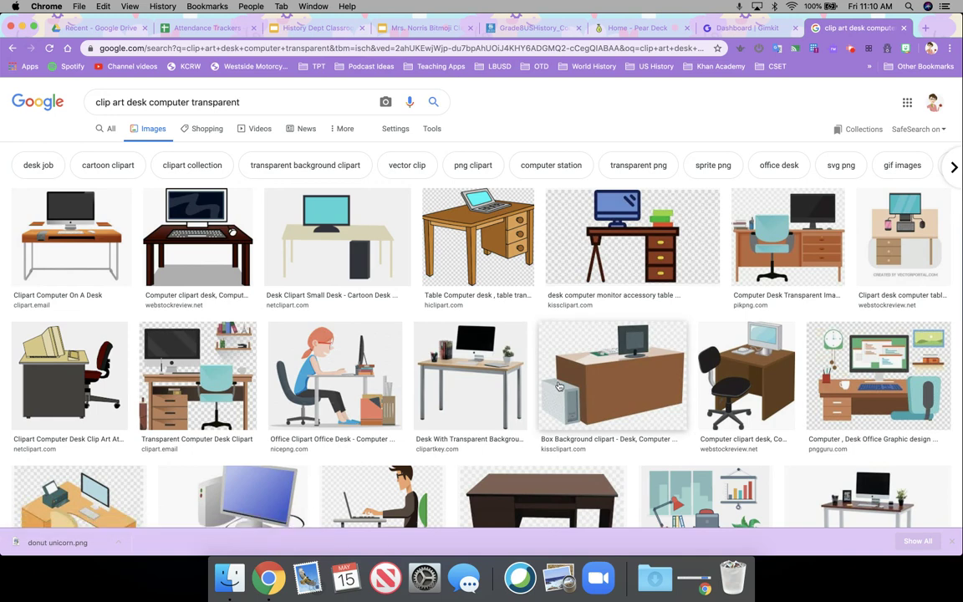
# Try copying the kissclipart desk thumbnail with the blue monitor and green books onto slide 2, and delete it
pyautogui.rightClick(631, 262)
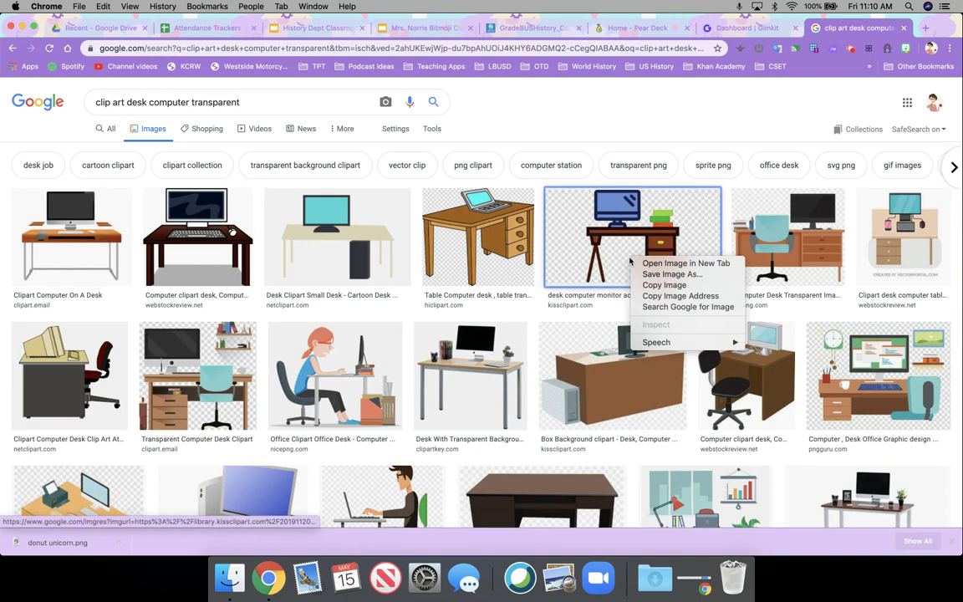
pyautogui.click(669, 286)
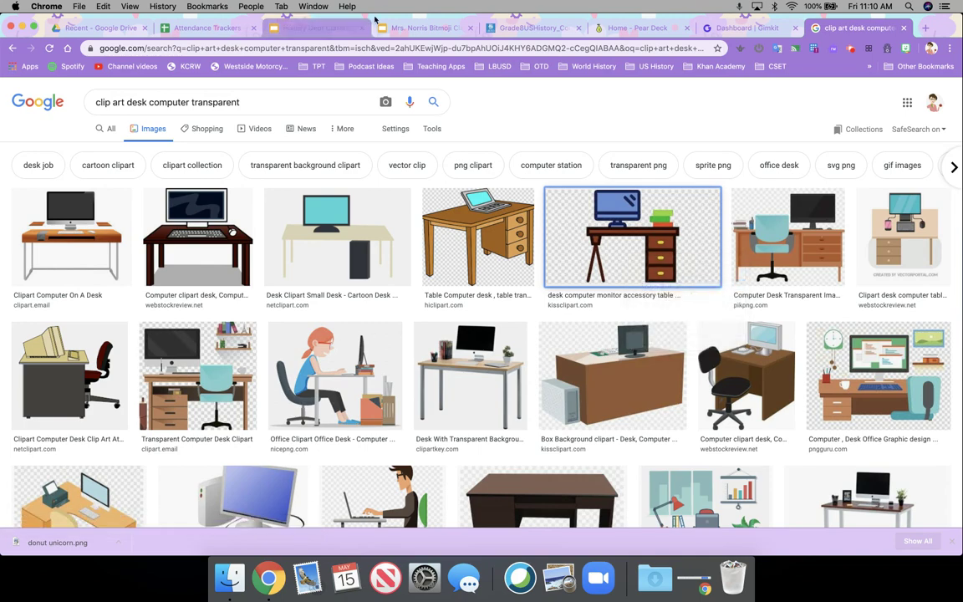
pyautogui.click(424, 28)
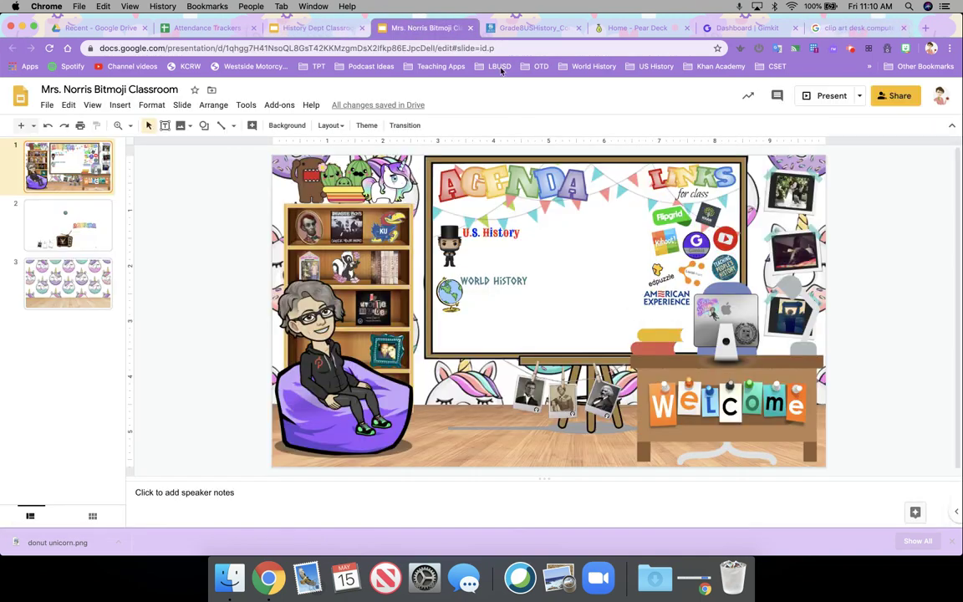
pyautogui.click(92, 220)
pyautogui.rightClick(434, 279)
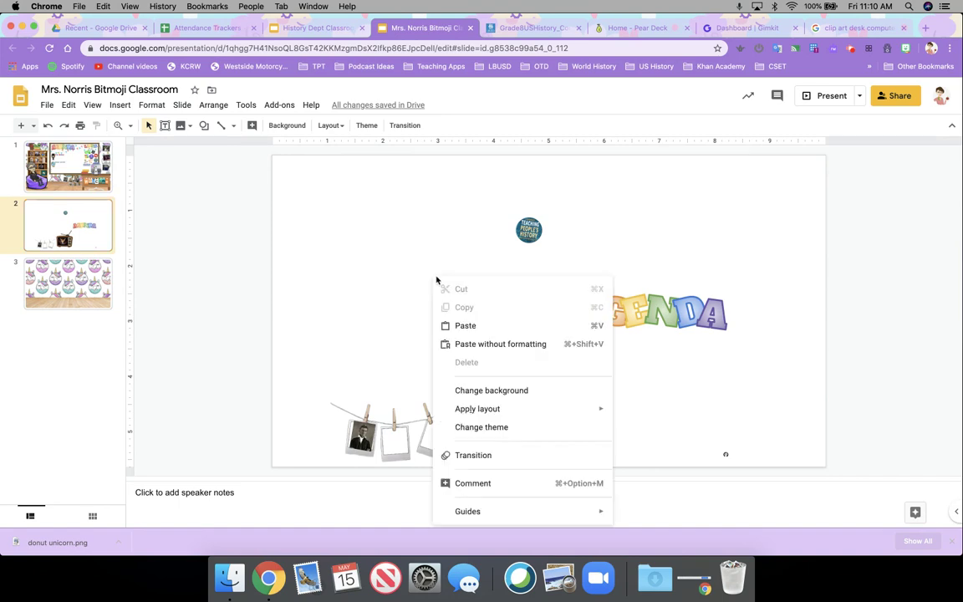
pyautogui.click(465, 326)
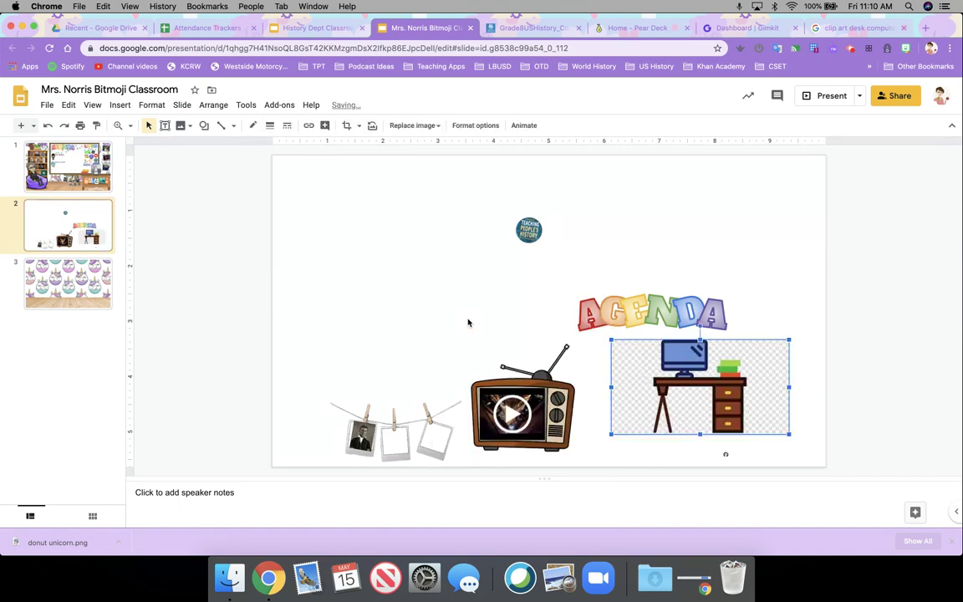
pyautogui.press('Delete')
# Return from the image results to the presentation and view the desk in the finished classroom on slide 1
pyautogui.press('super+9')
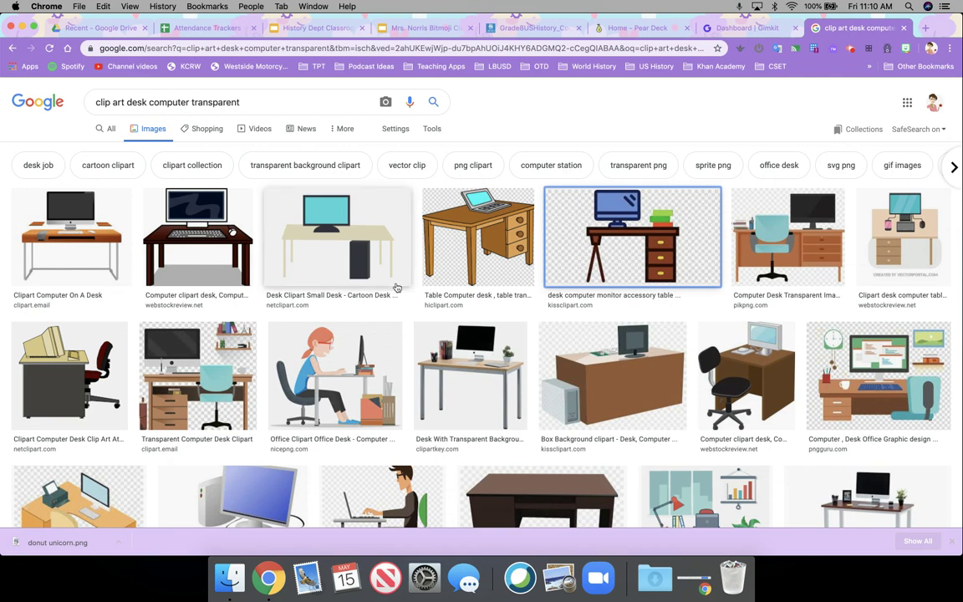
pyautogui.click(393, 28)
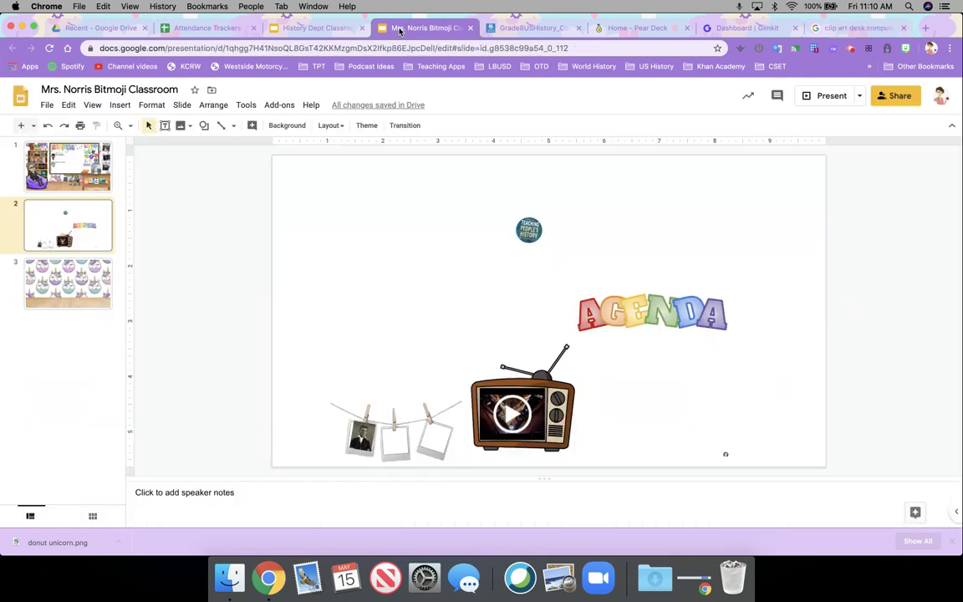
pyautogui.click(98, 182)
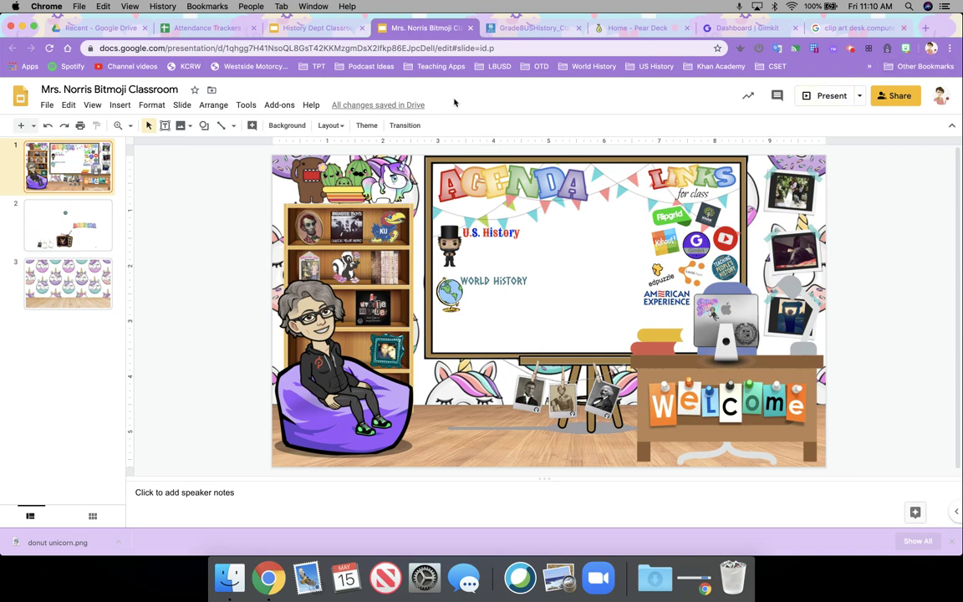
# Search the web for "chrome extensions bitmoji" and open the Bitmoji extension's Chrome Web Store page
pyautogui.click(882, 31)
pyautogui.click(581, 44)
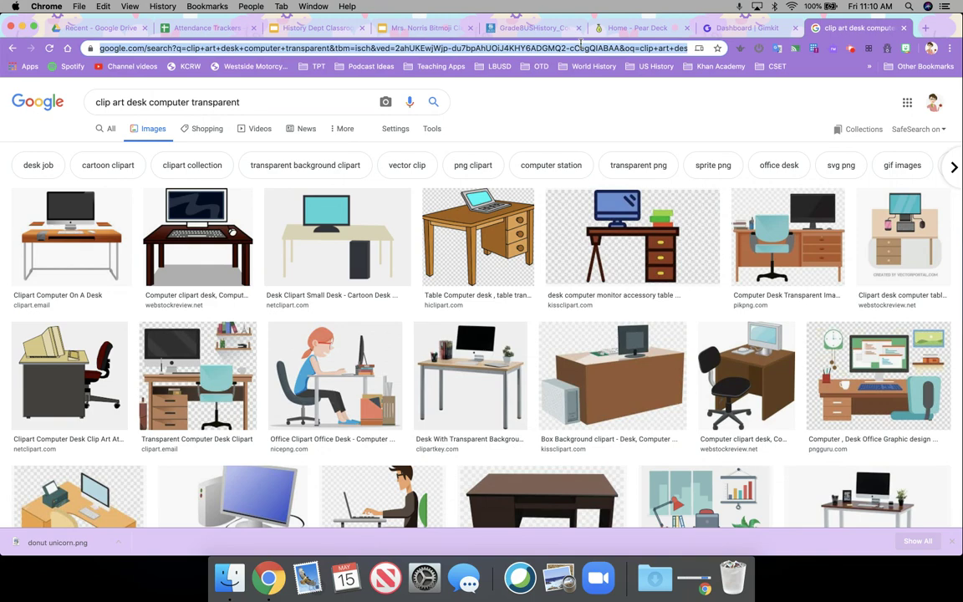
pyautogui.write('chrome')
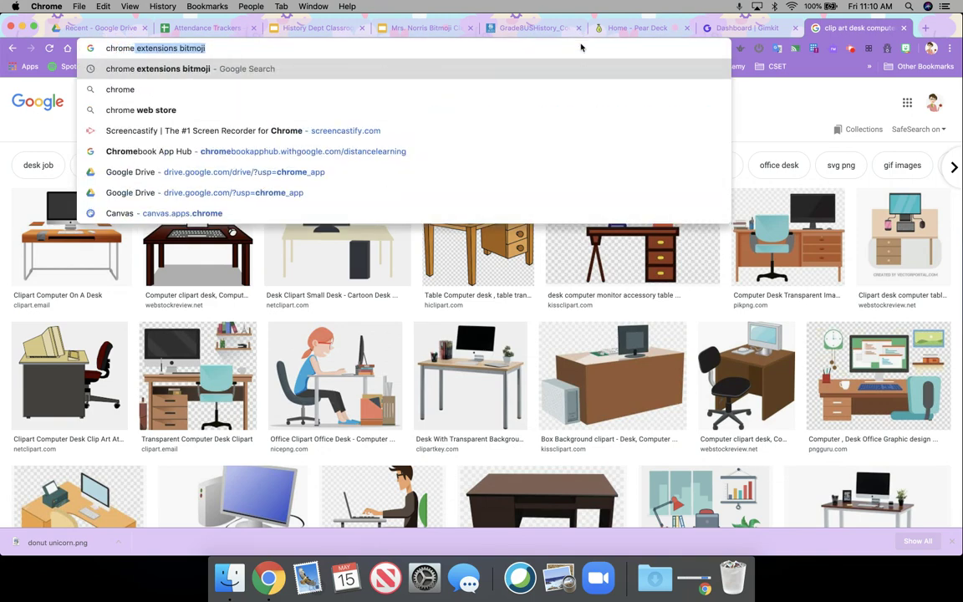
pyautogui.press('Return')
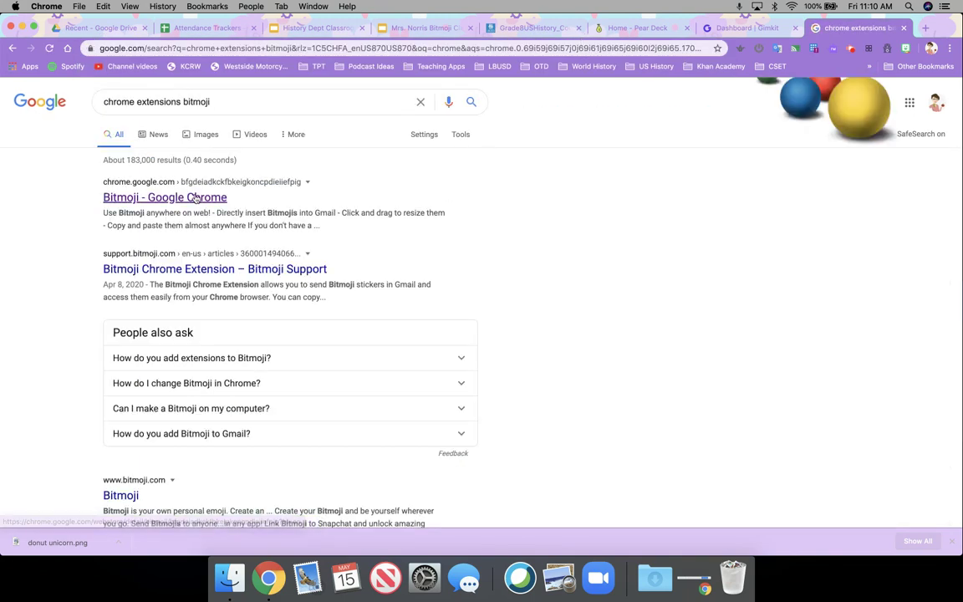
pyautogui.click(195, 198)
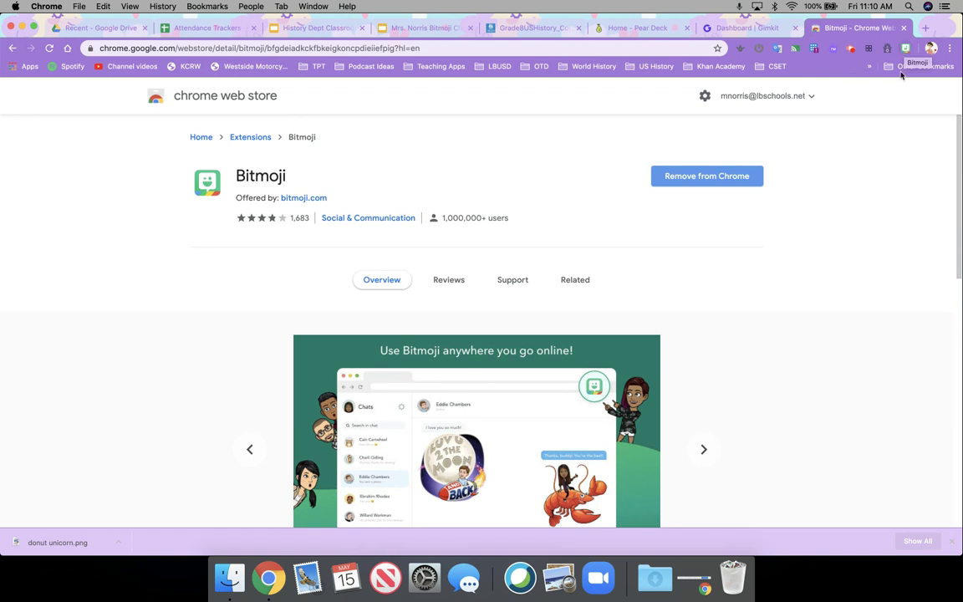
# Add the "I Believe In You" Bitmoji sticker to slide 2 of the presentation, and shrink it in the blank area above the polaroids
pyautogui.click(422, 28)
pyautogui.click(906, 49)
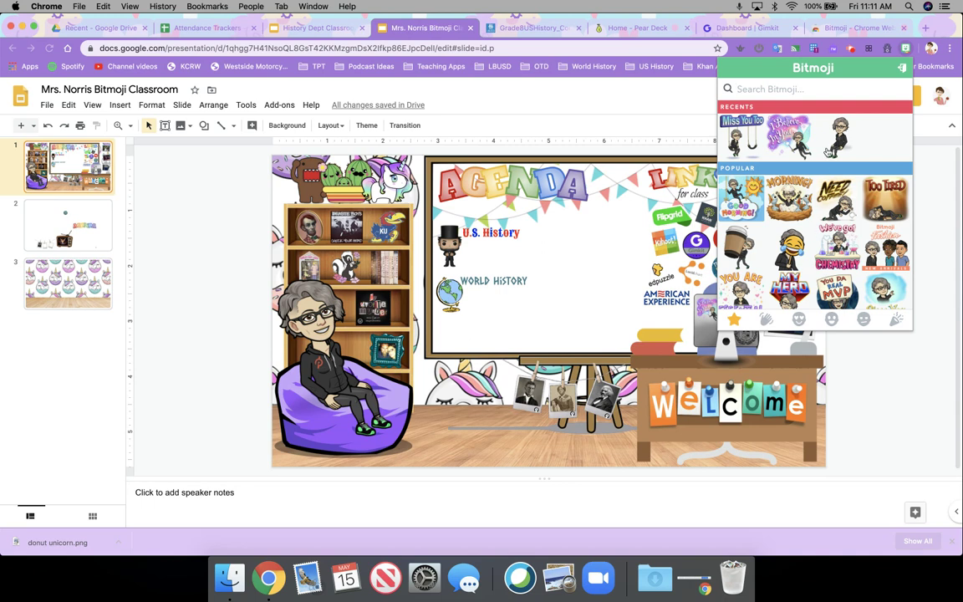
pyautogui.click(83, 211)
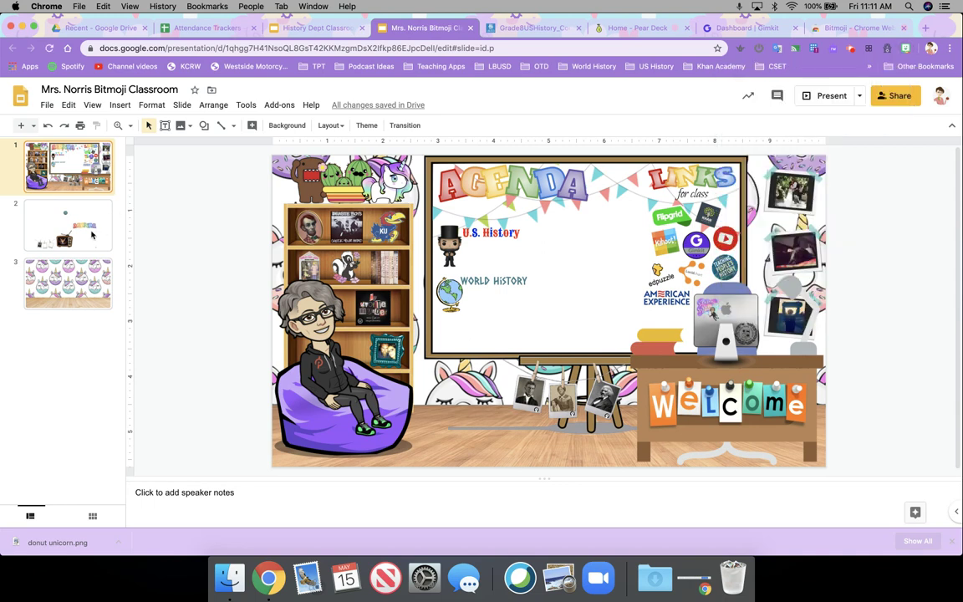
pyautogui.click(903, 49)
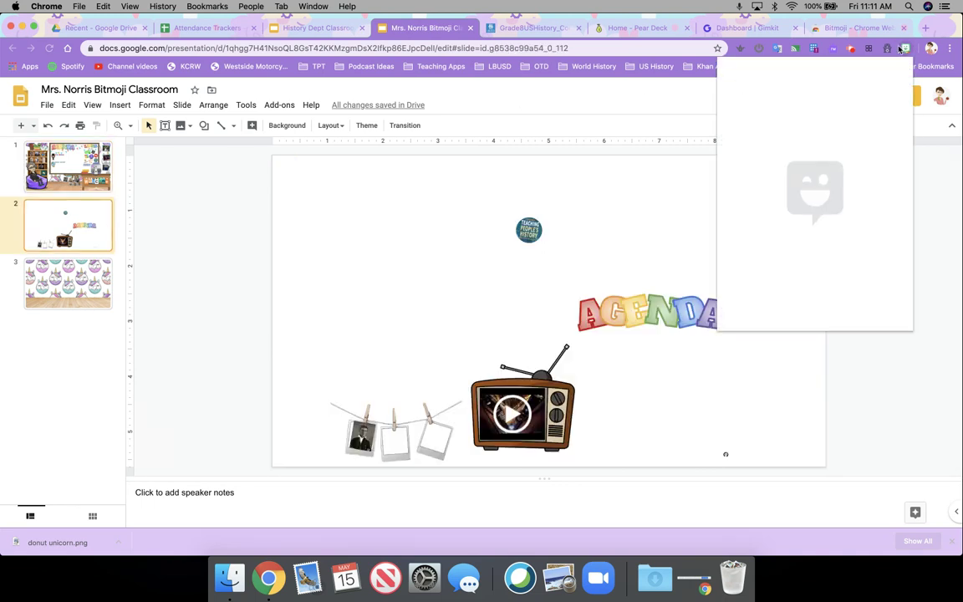
pyautogui.moveTo(792, 142); pyautogui.dragTo(382, 215)
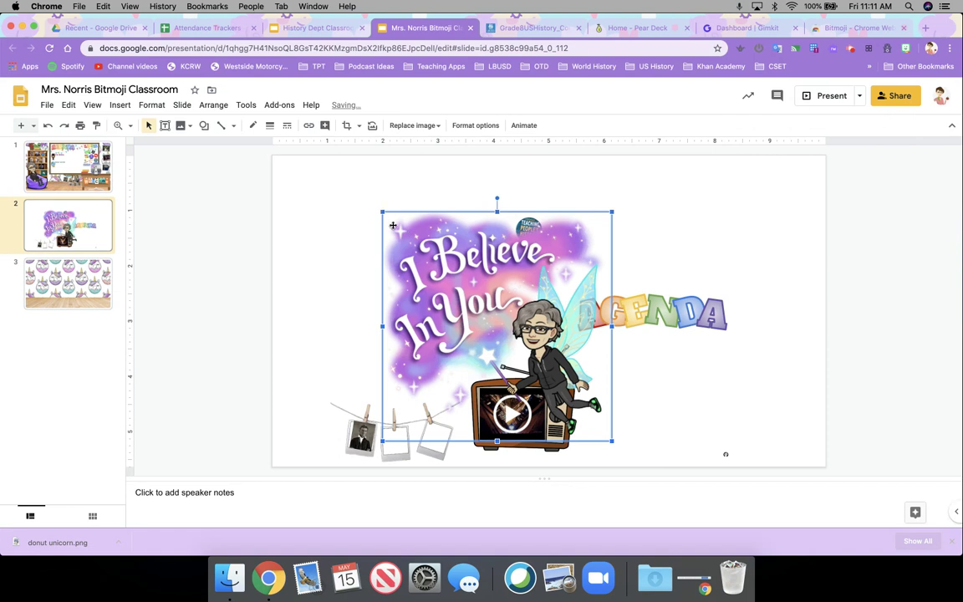
pyautogui.click(380, 213)
pyautogui.moveTo(544, 366); pyautogui.dragTo(410, 265)
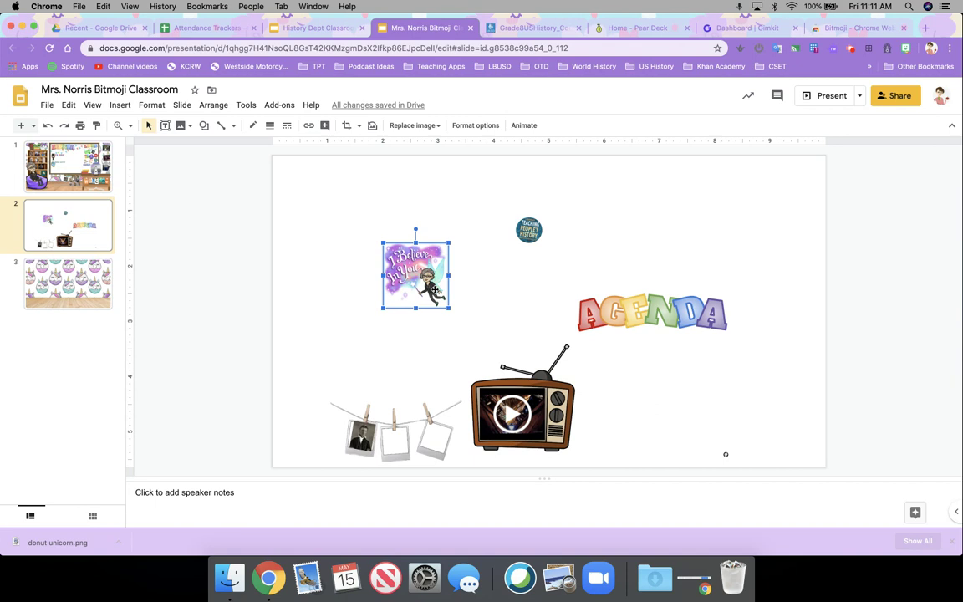
# Inspect the links attached to the three hanging polaroid photos in the classroom on slide 1
pyautogui.click(81, 147)
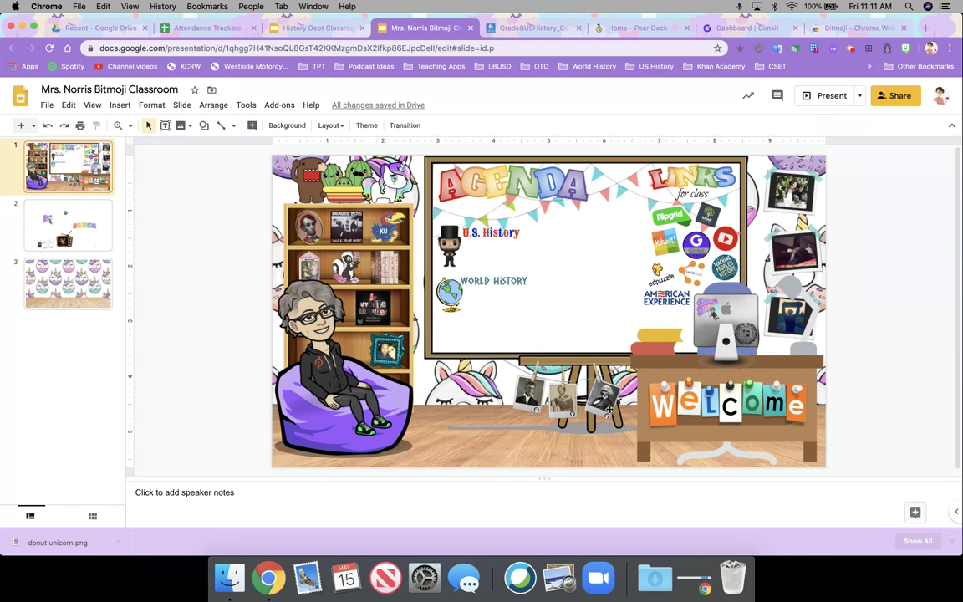
pyautogui.click(537, 411)
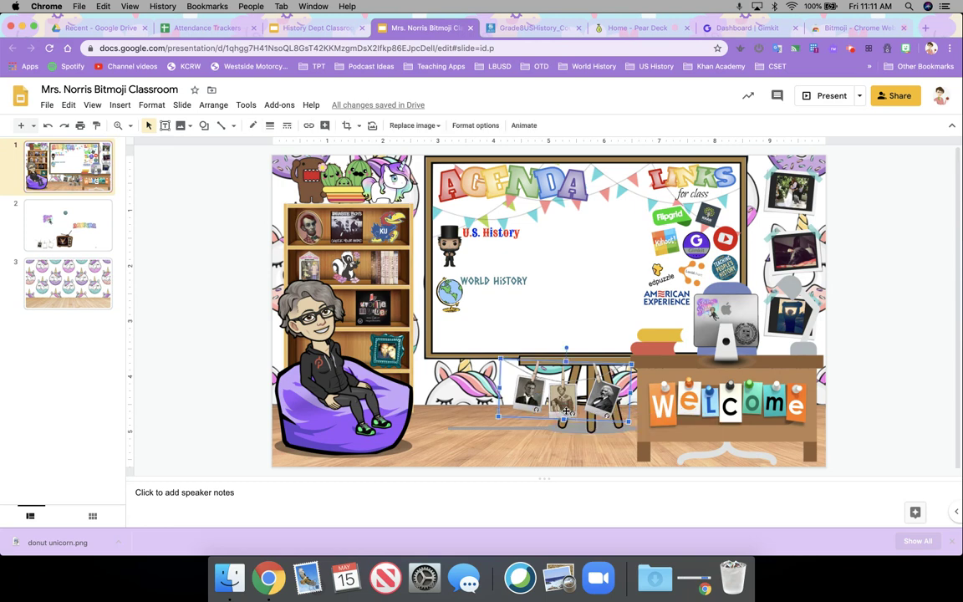
pyautogui.click(567, 410)
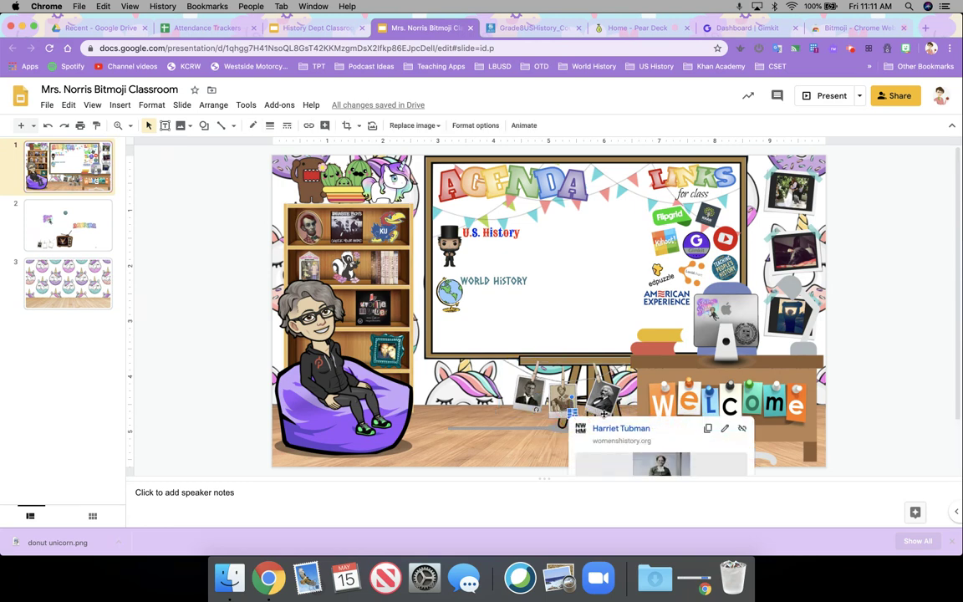
pyautogui.click(604, 414)
pyautogui.click(607, 415)
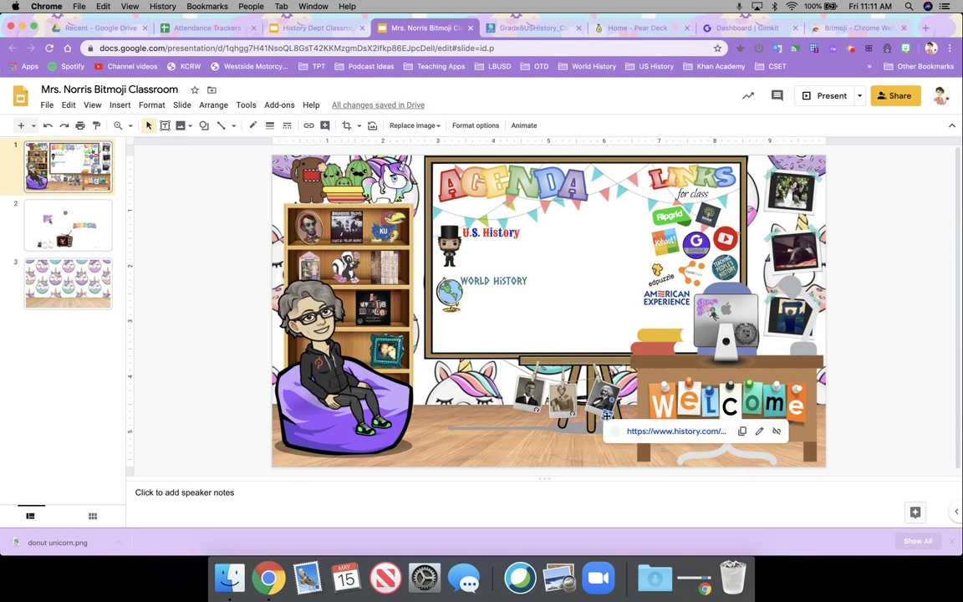
# Enlarge the portrait to fill the first polaroid on slide 2, and bring the clothesline polaroid frames to the front
pyautogui.click(76, 216)
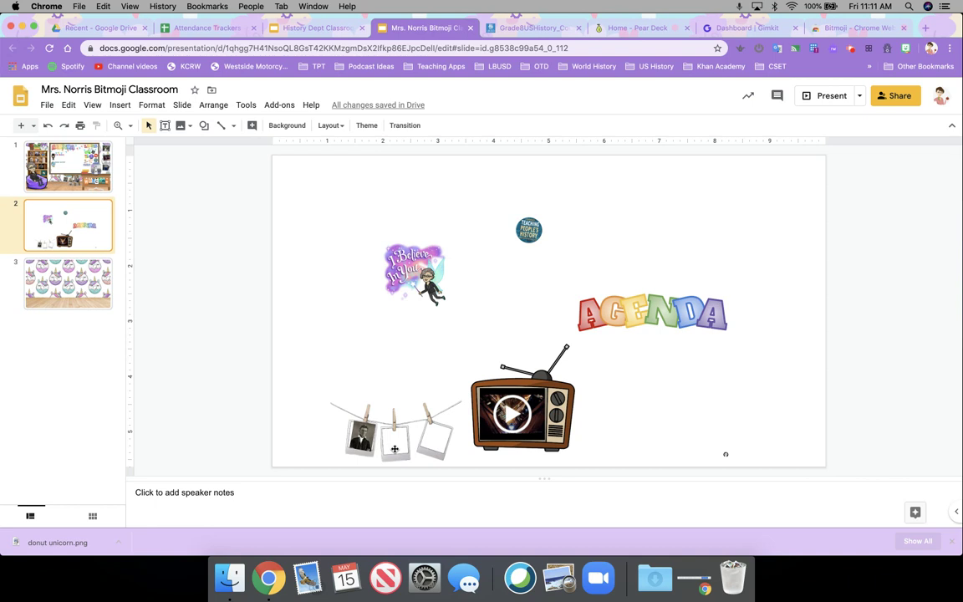
pyautogui.click(351, 445)
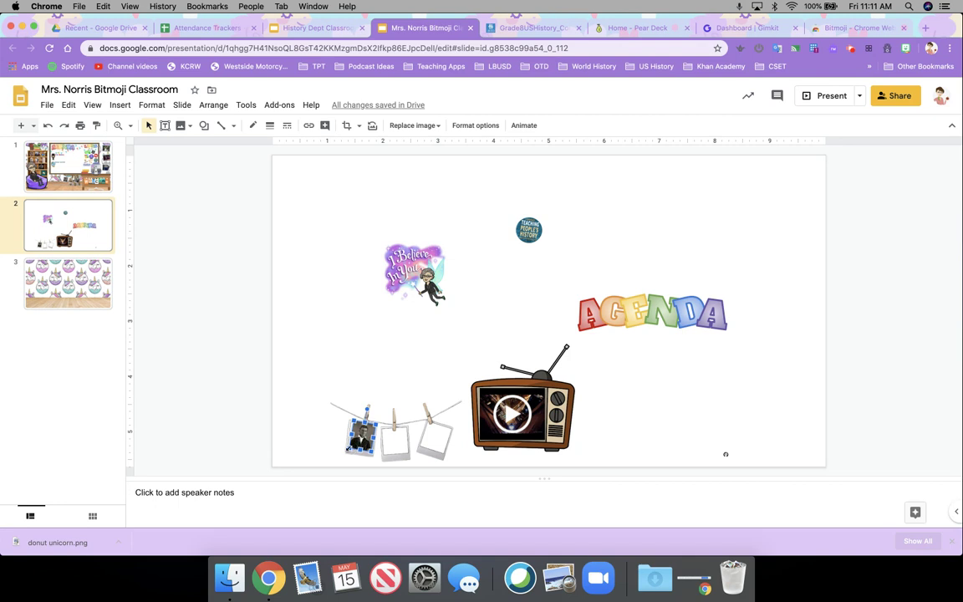
pyautogui.moveTo(349, 448); pyautogui.dragTo(347, 453)
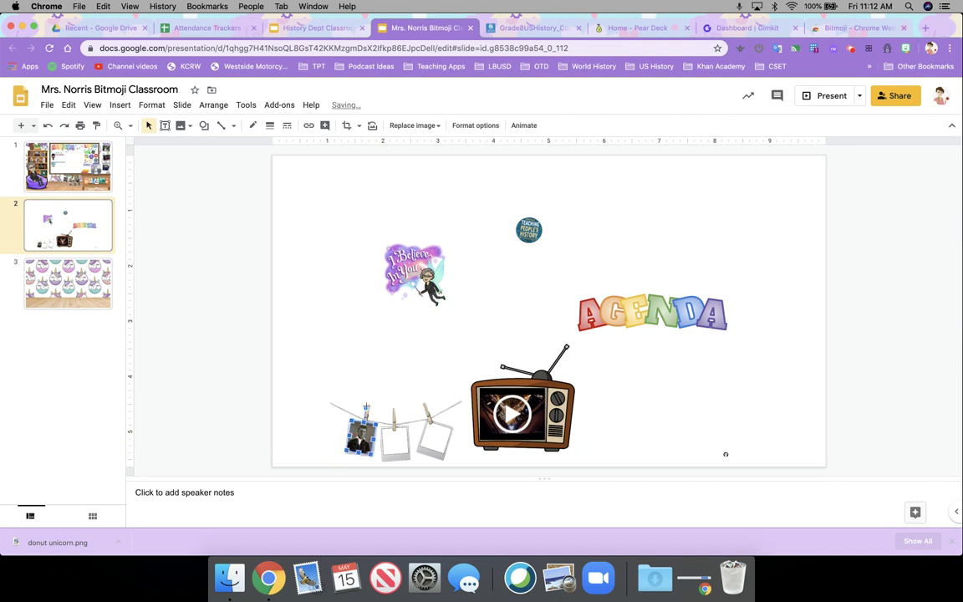
pyautogui.click(395, 413)
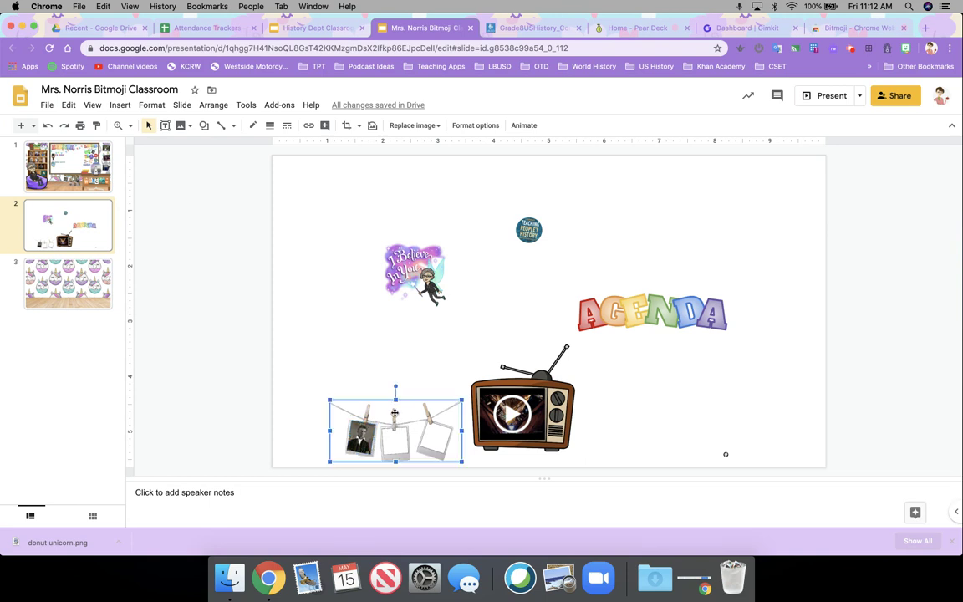
pyautogui.click(207, 103)
pyautogui.moveTo(326, 131)
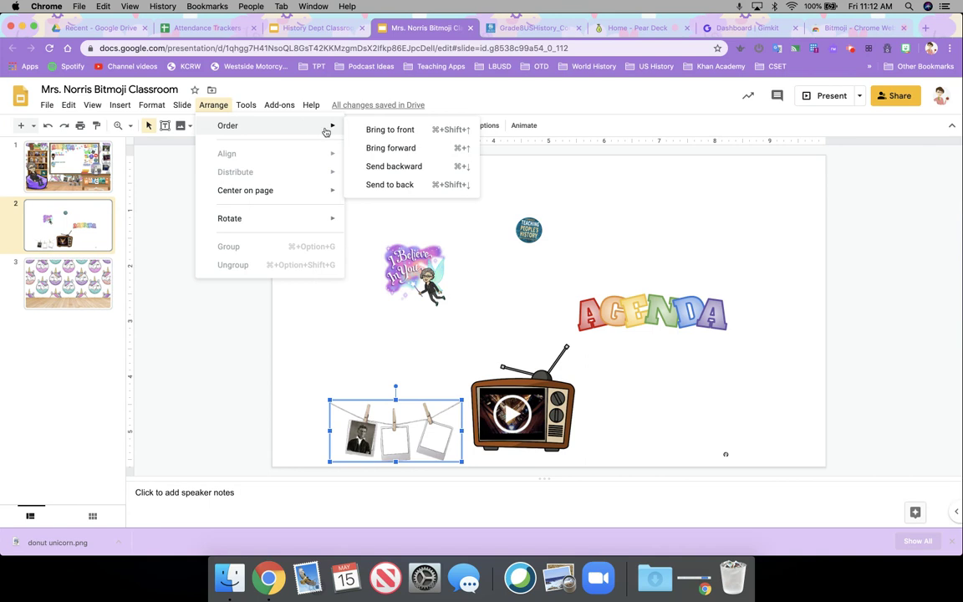
pyautogui.click(368, 129)
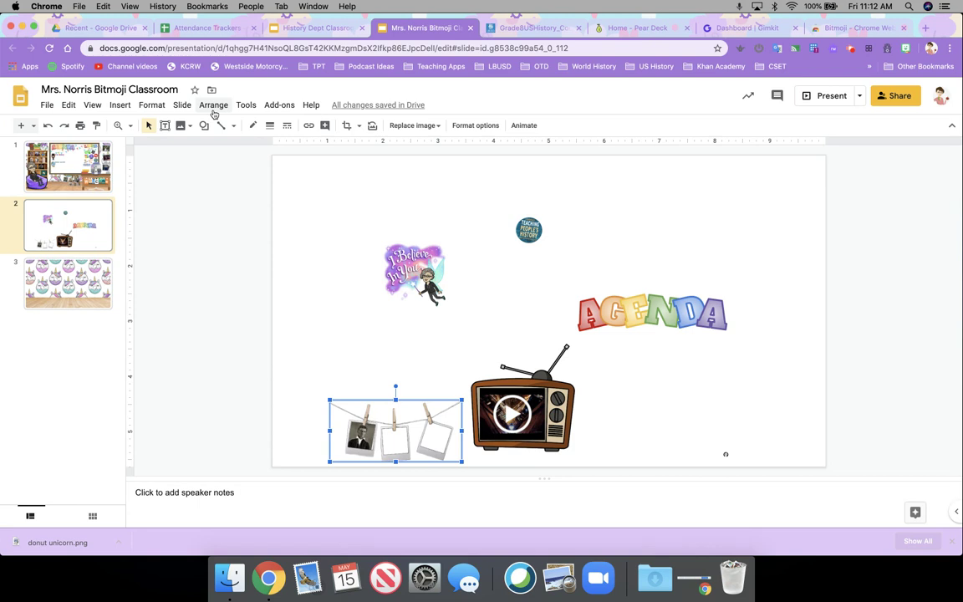
# Examine the beanbag avatar, desk and AGENDA lettering on slide 1, and review the grouping, rotation and flip options
pyautogui.click(50, 149)
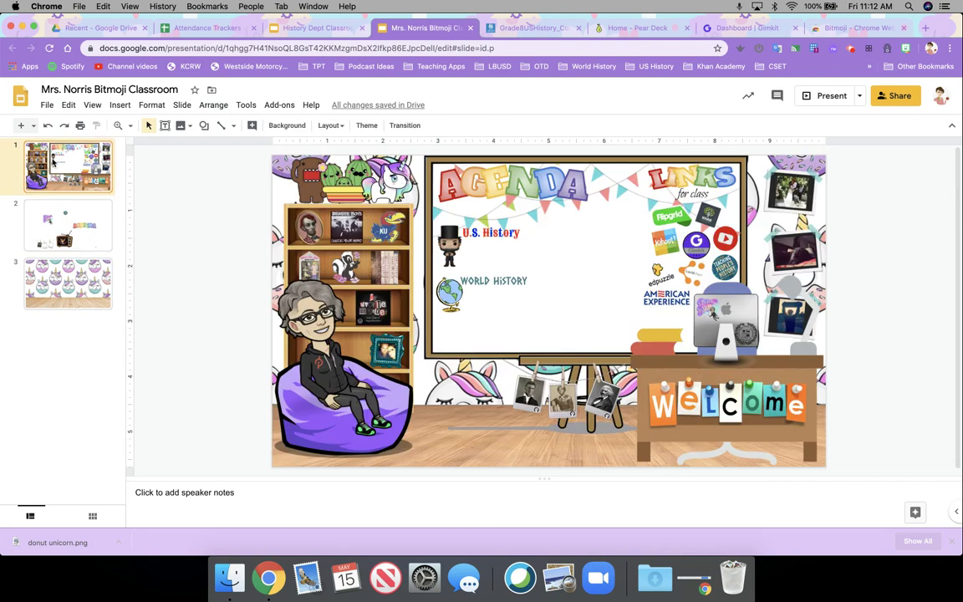
pyautogui.click(216, 107)
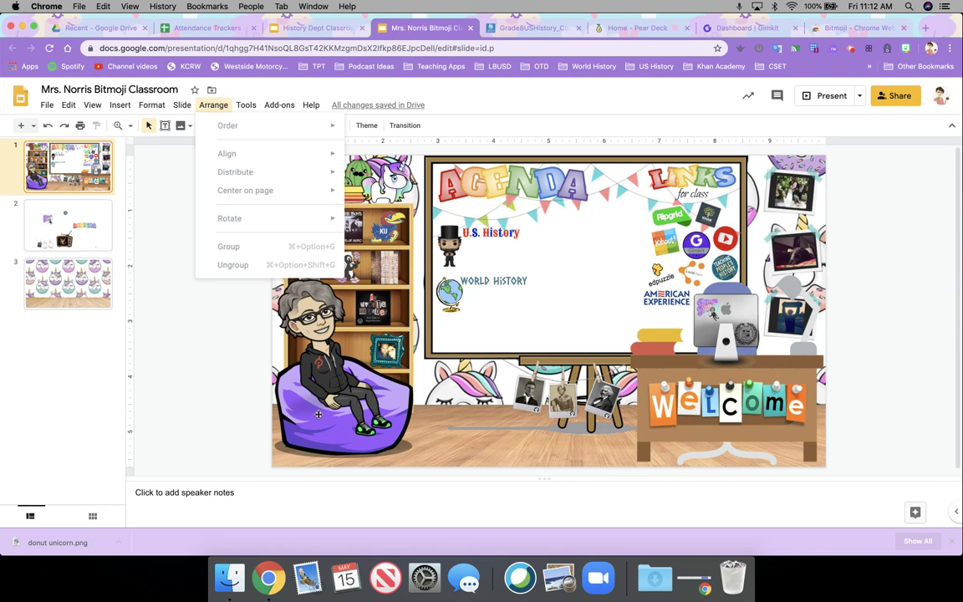
pyautogui.click(287, 372)
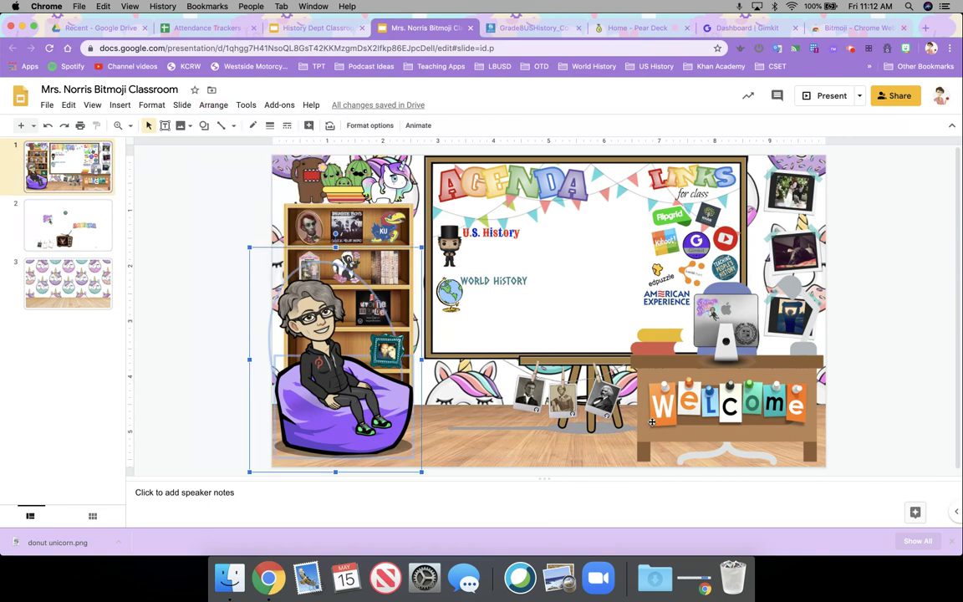
pyautogui.click(643, 457)
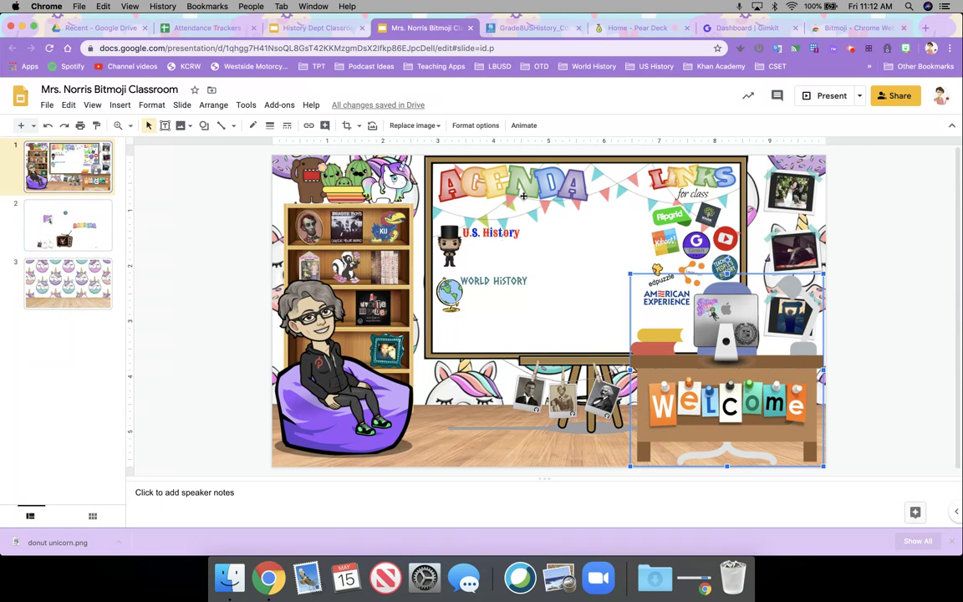
pyautogui.click(472, 177)
pyautogui.click(221, 107)
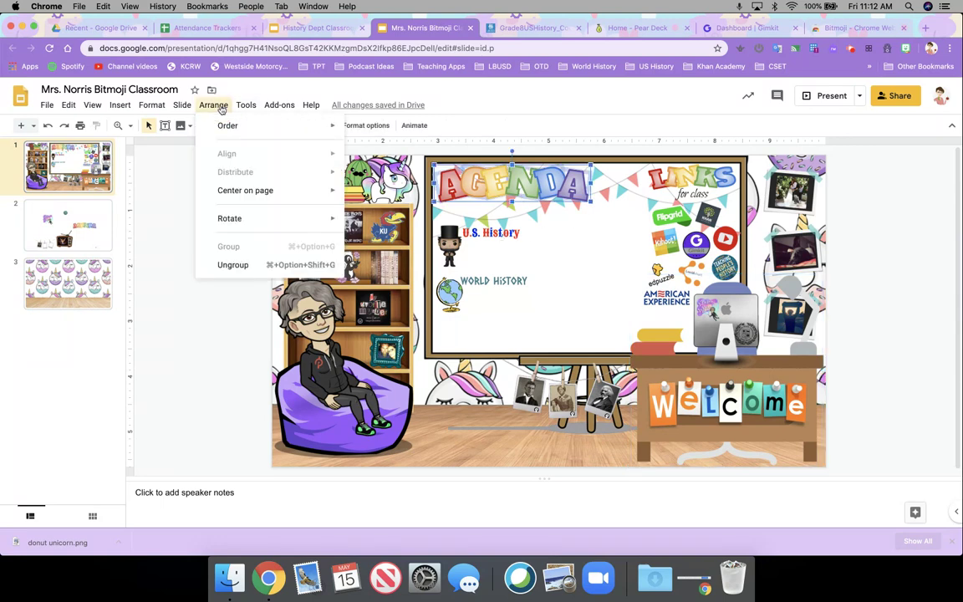
pyautogui.moveTo(245, 224)
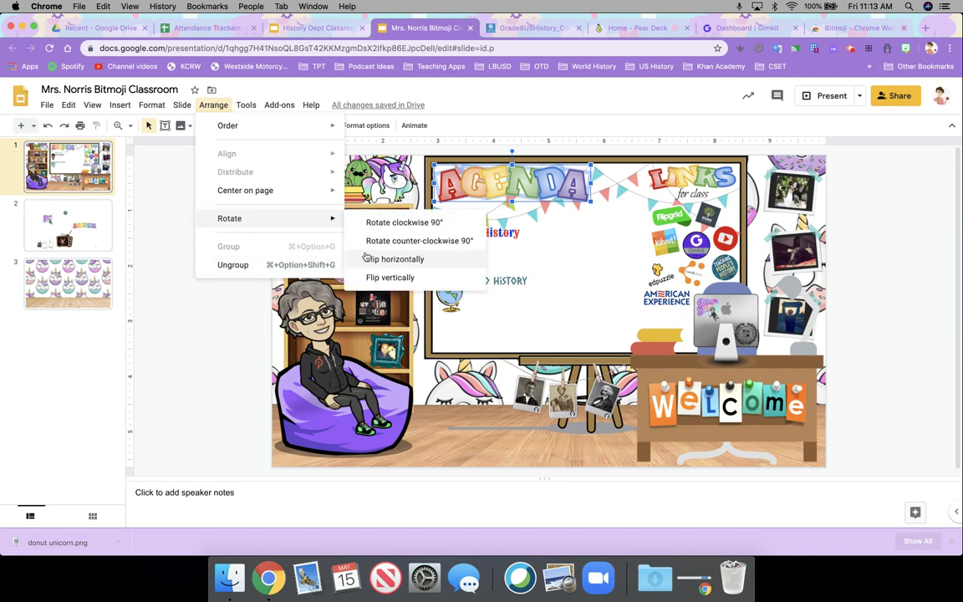
pyautogui.click(187, 328)
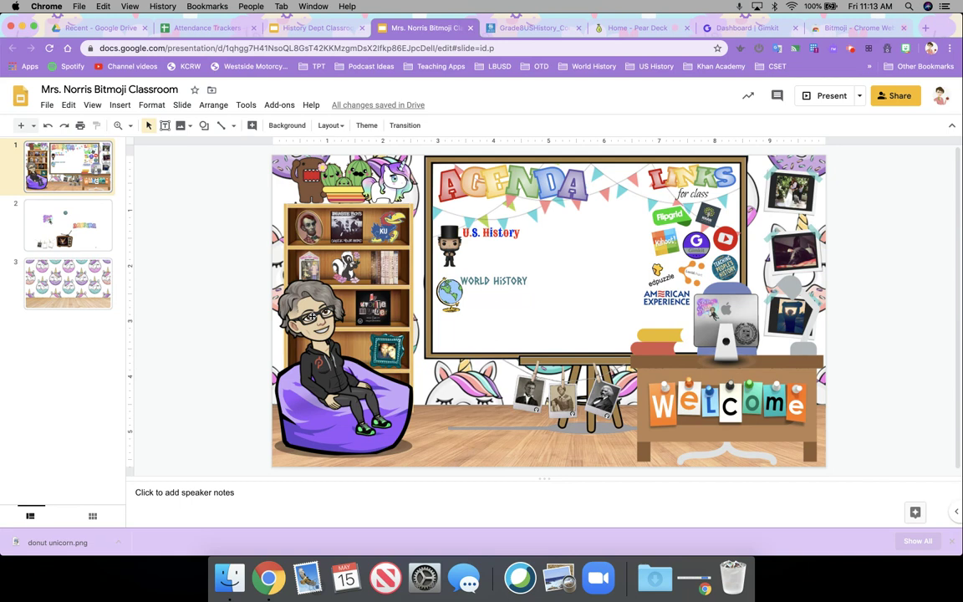
# Look over the Bitmoji stickers, the arrange commands and the available image insertion sources from slide 1
pyautogui.click(906, 49)
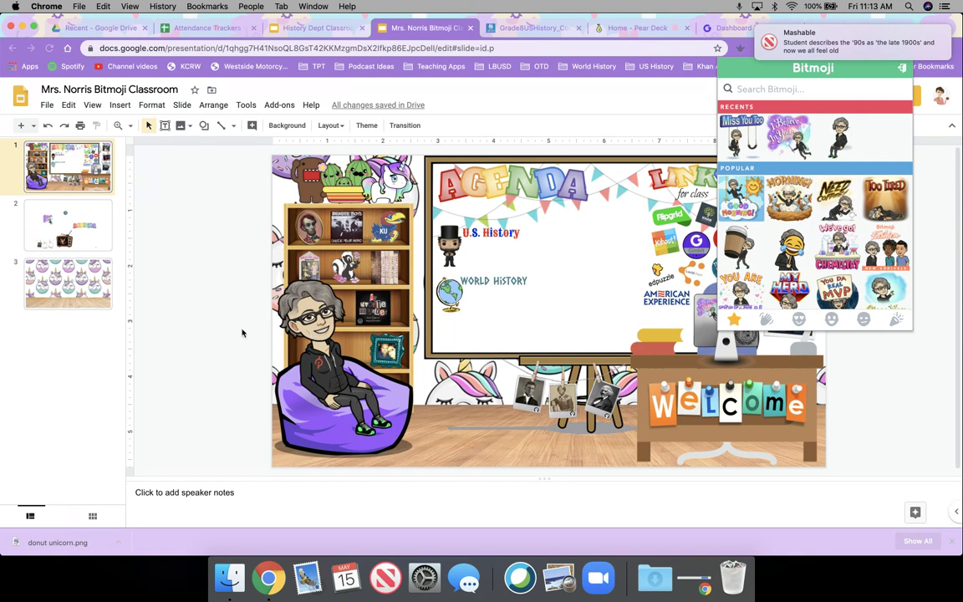
pyautogui.click(214, 327)
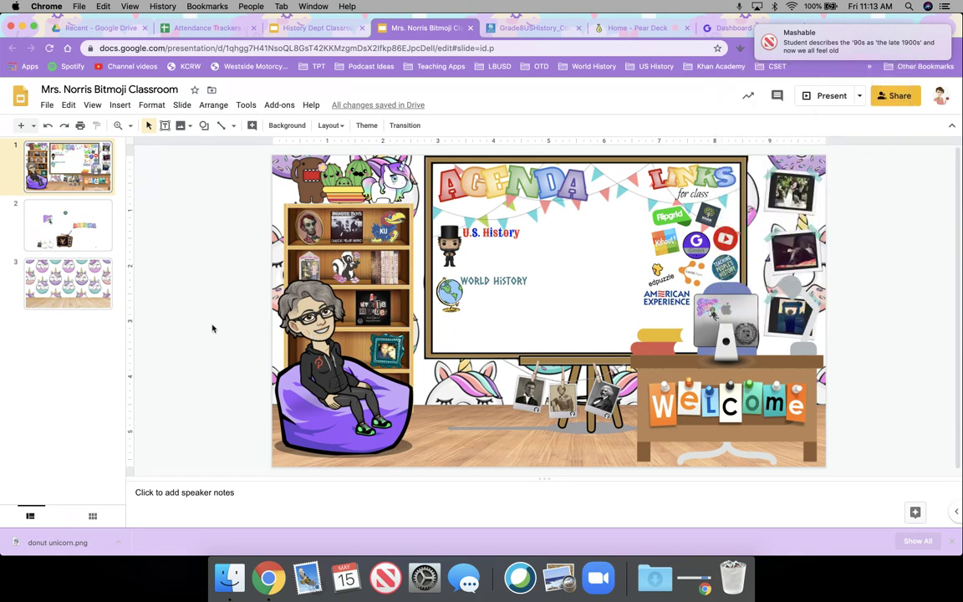
pyautogui.click(212, 106)
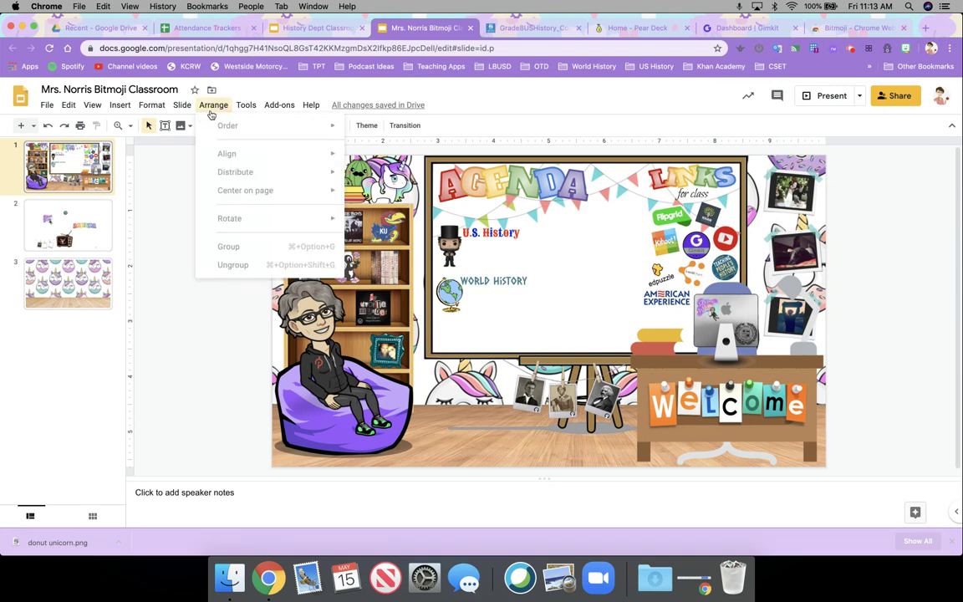
pyautogui.click(161, 179)
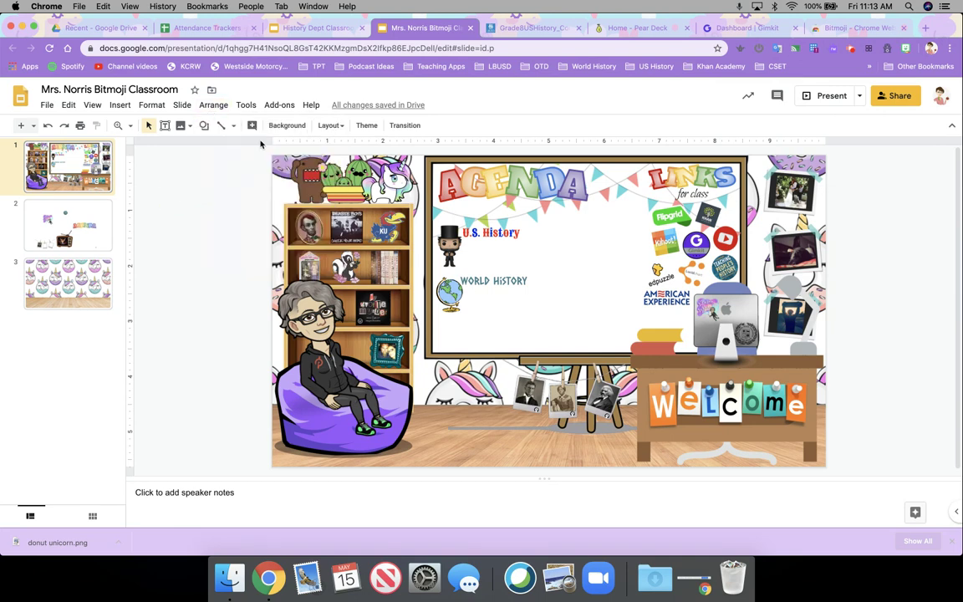
pyautogui.click(190, 126)
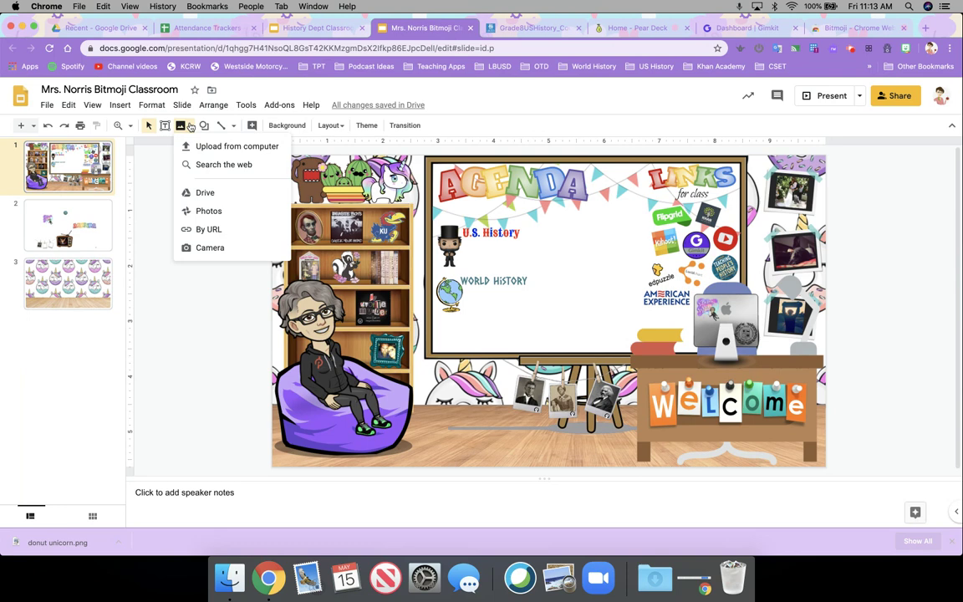
pyautogui.click(144, 158)
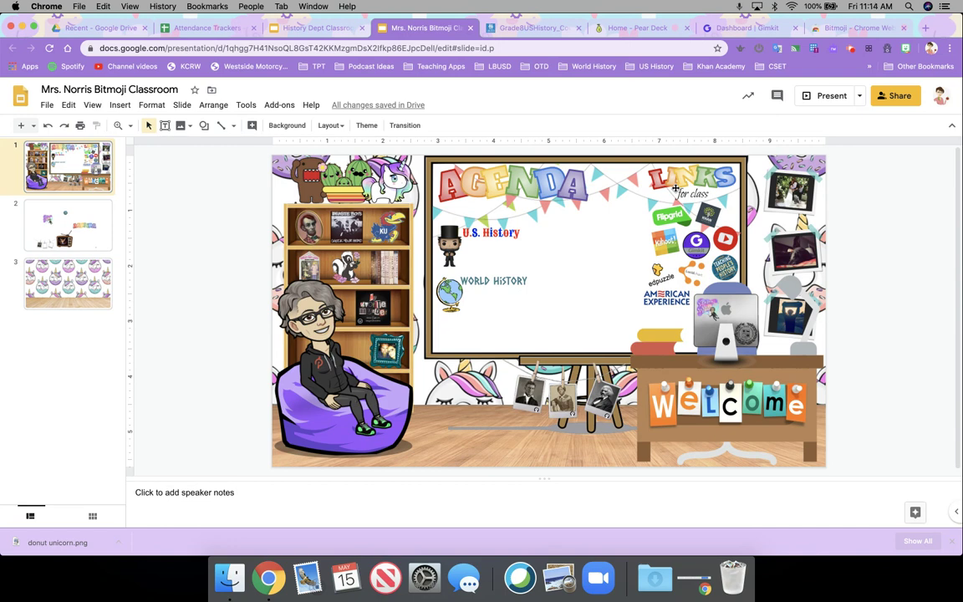
# Follow the Welcome banner's link to view the Hamilton Historians class site, and return to slide 1 with nothing selected
pyautogui.click(751, 414)
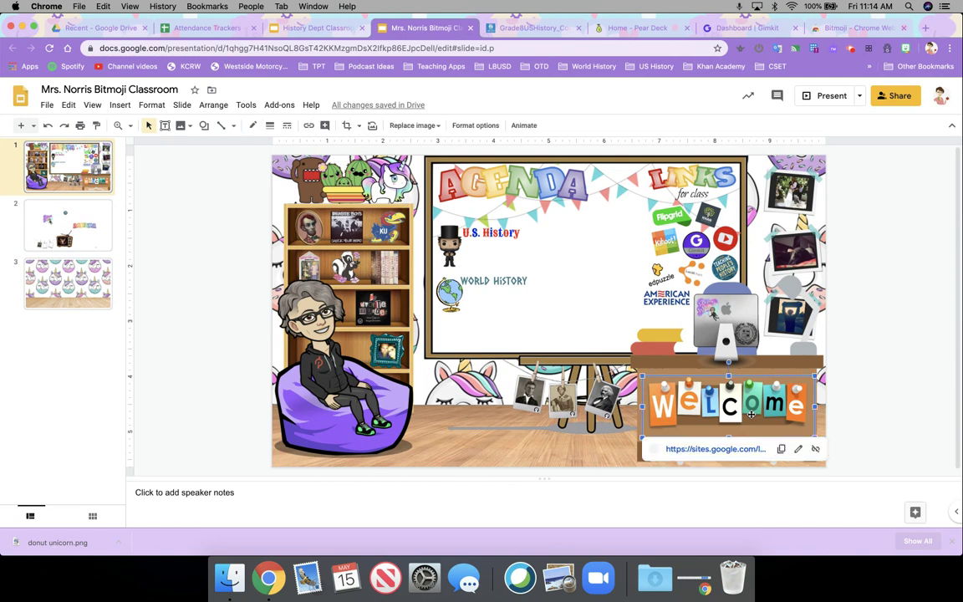
pyautogui.click(727, 451)
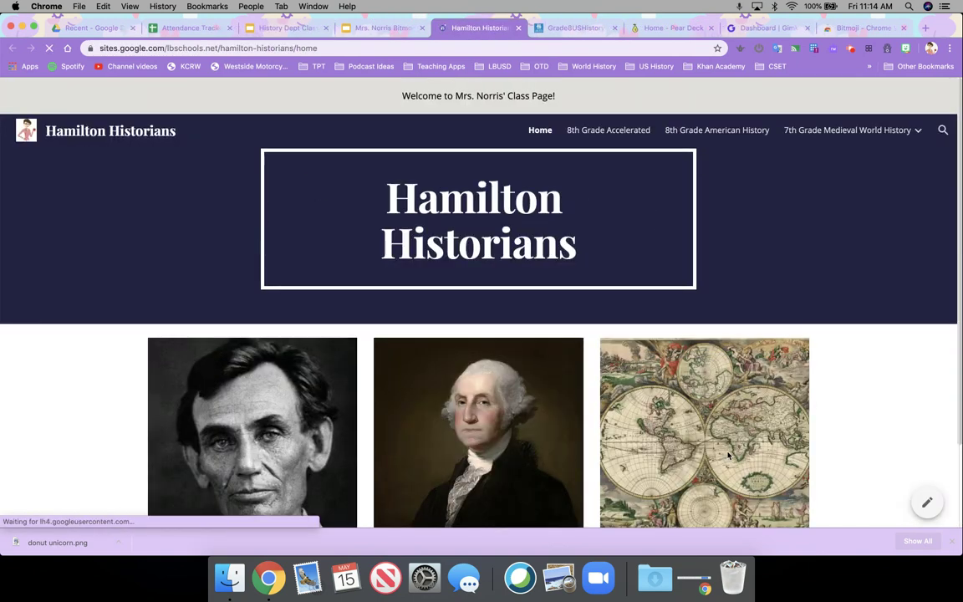
pyautogui.click(519, 30)
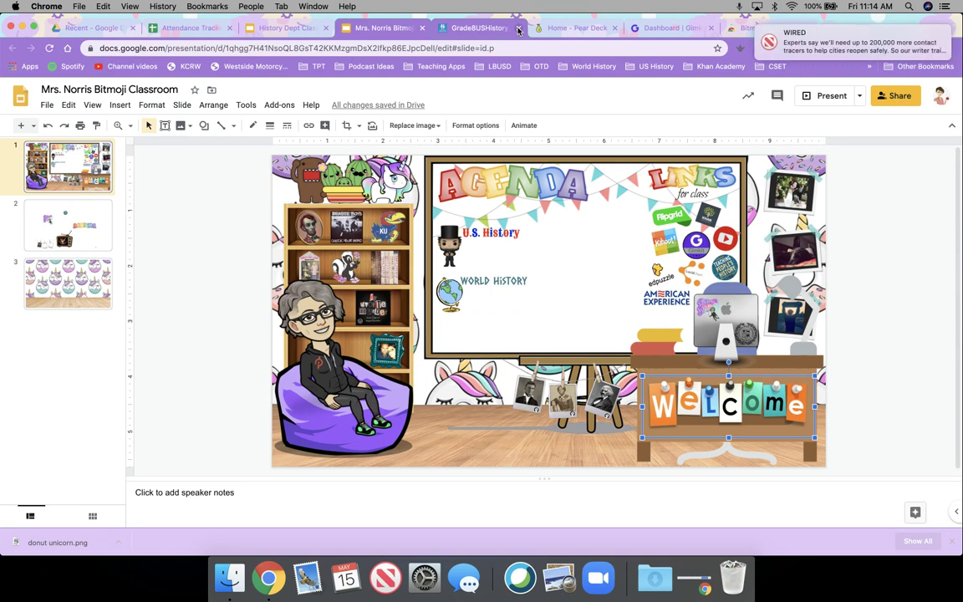
pyautogui.click(519, 31)
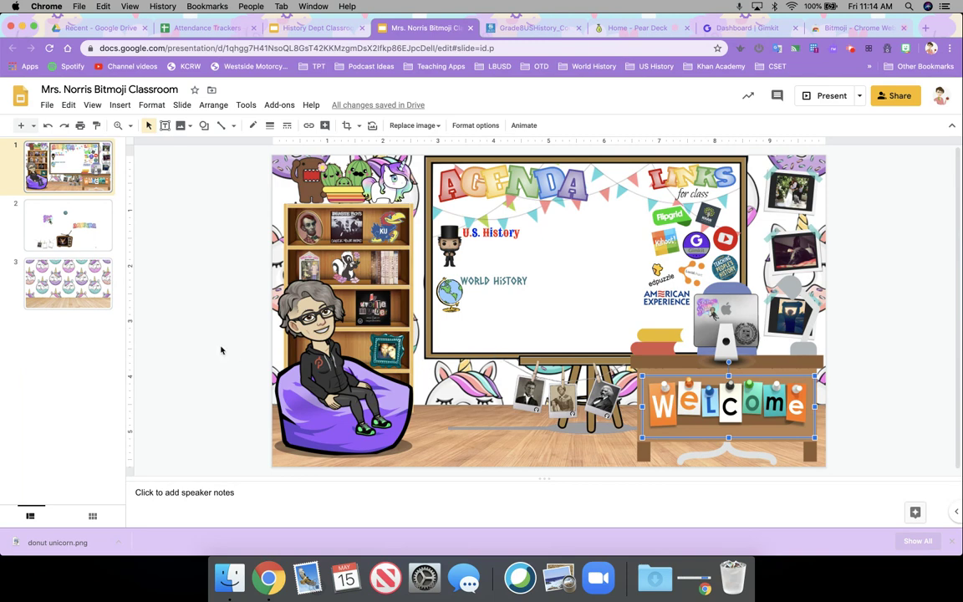
pyautogui.click(199, 325)
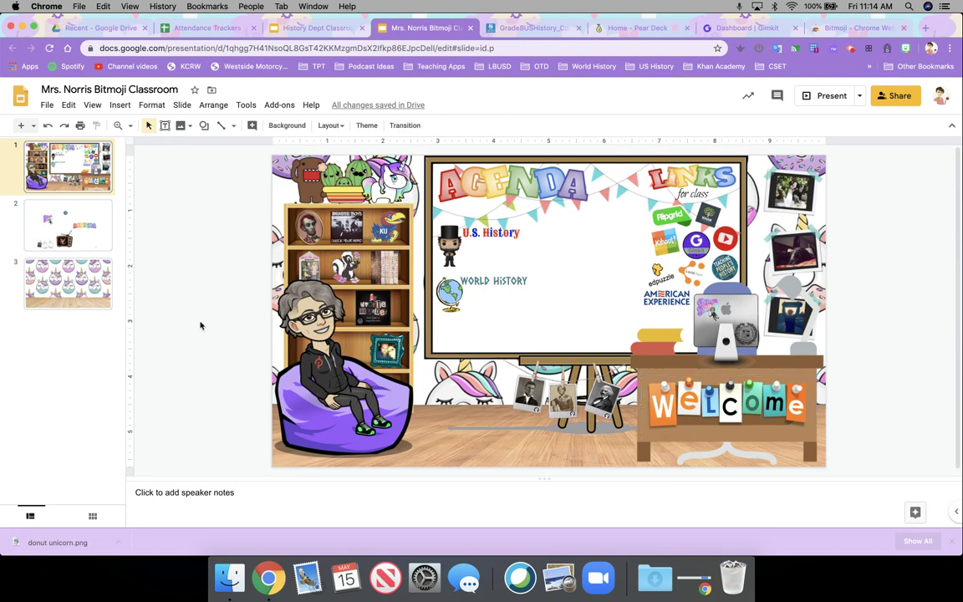